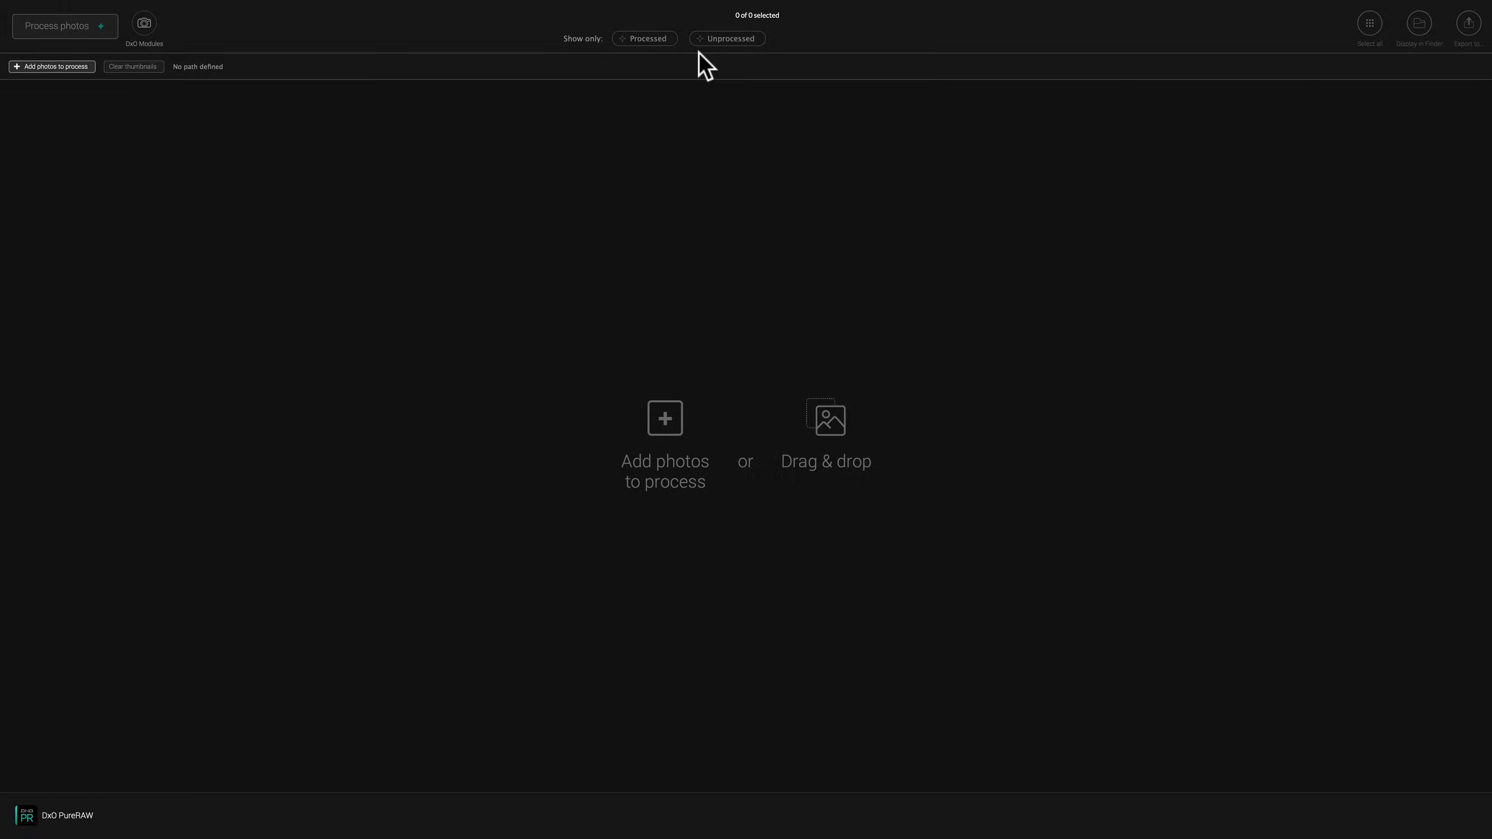
Step: View the RawPedia article on Demosaicing in the web browser
key(ctrl+Right)
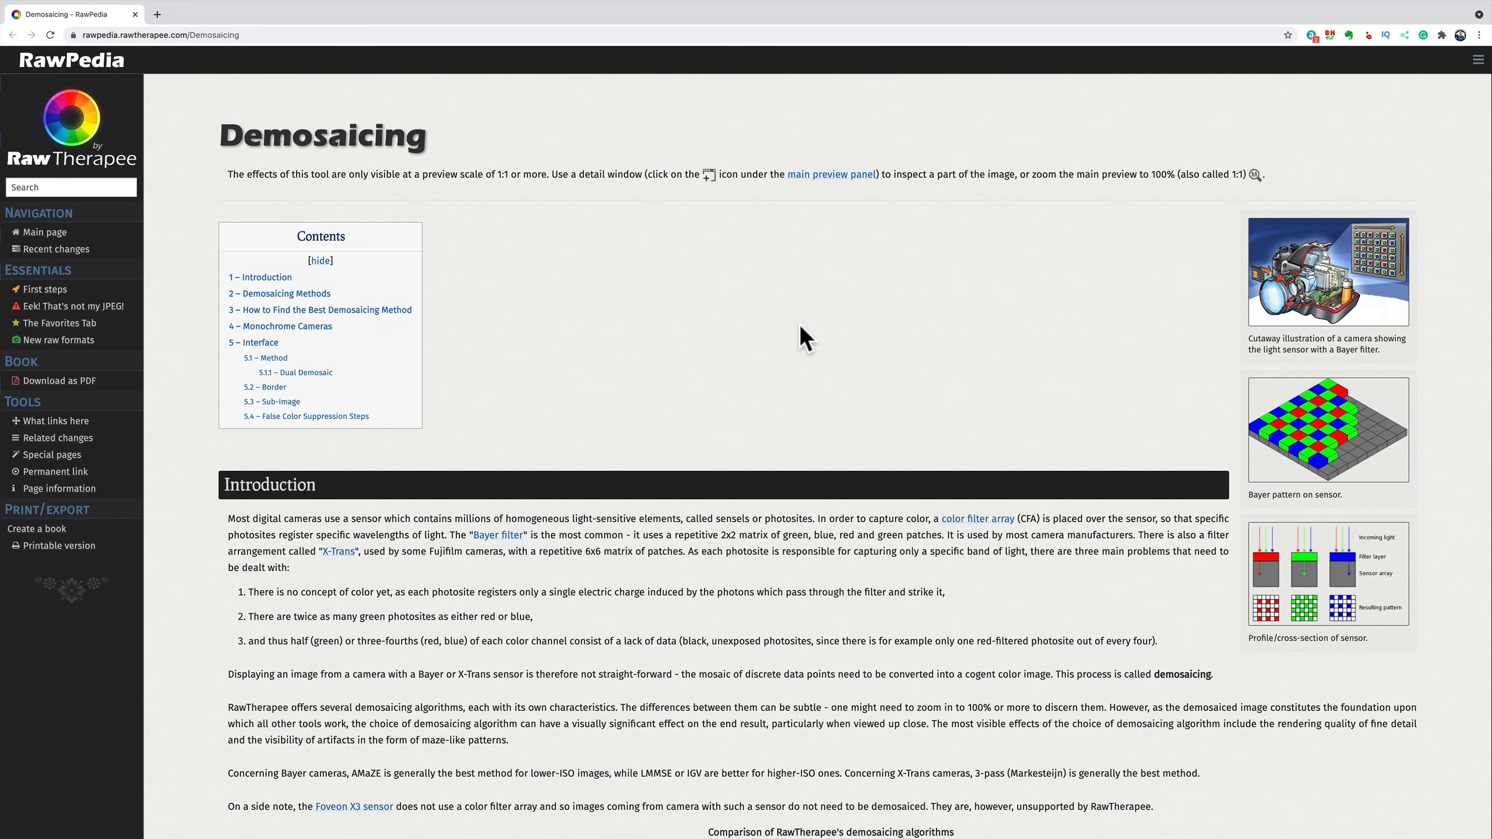
key(ctrl+Left)
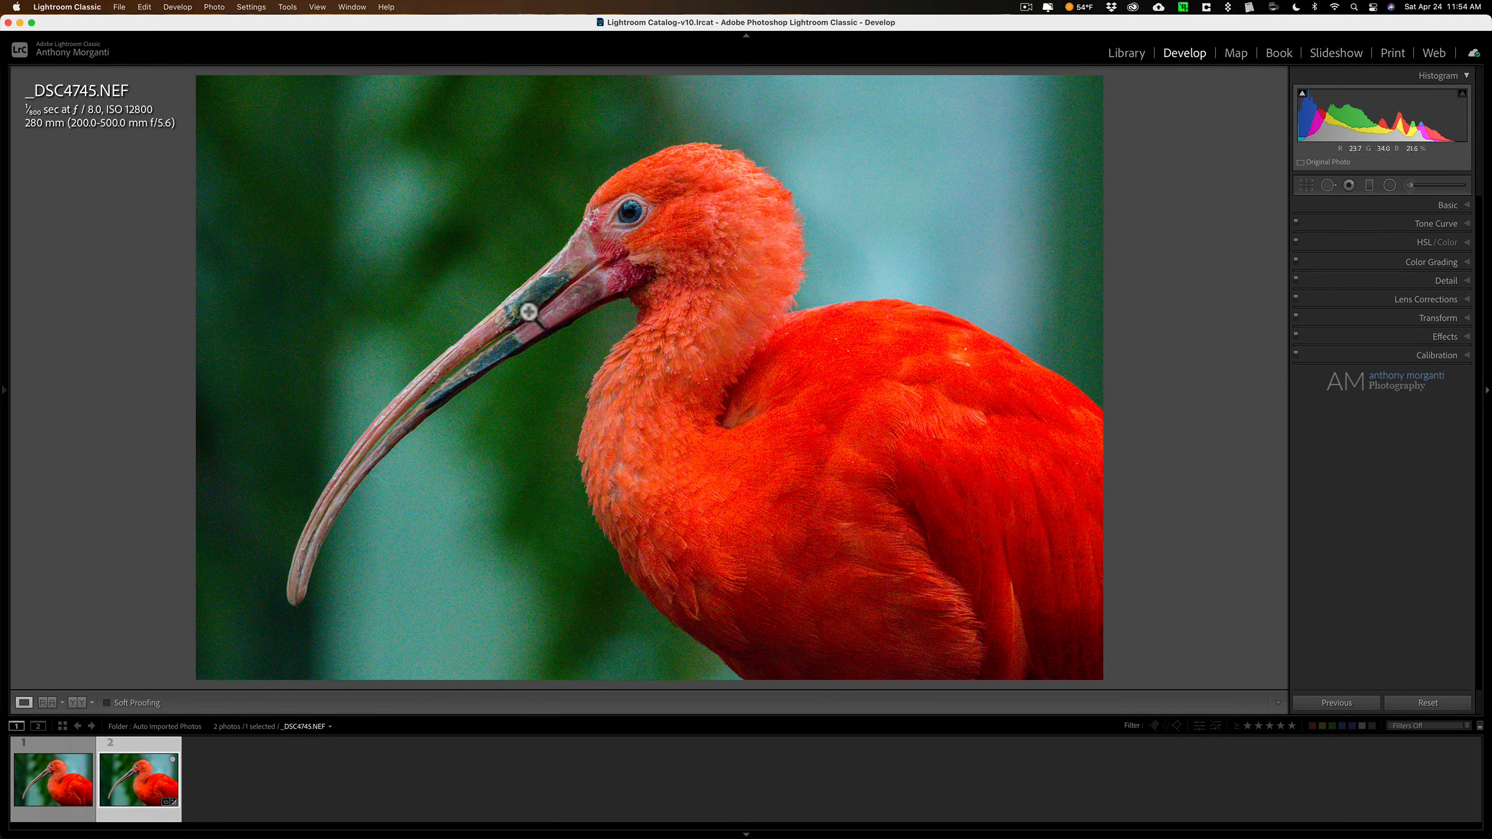
Step: Compare the noise in the background beside the bird's head between _DSC4745.NEF and Denoise.tif at close zoom
click(531, 201)
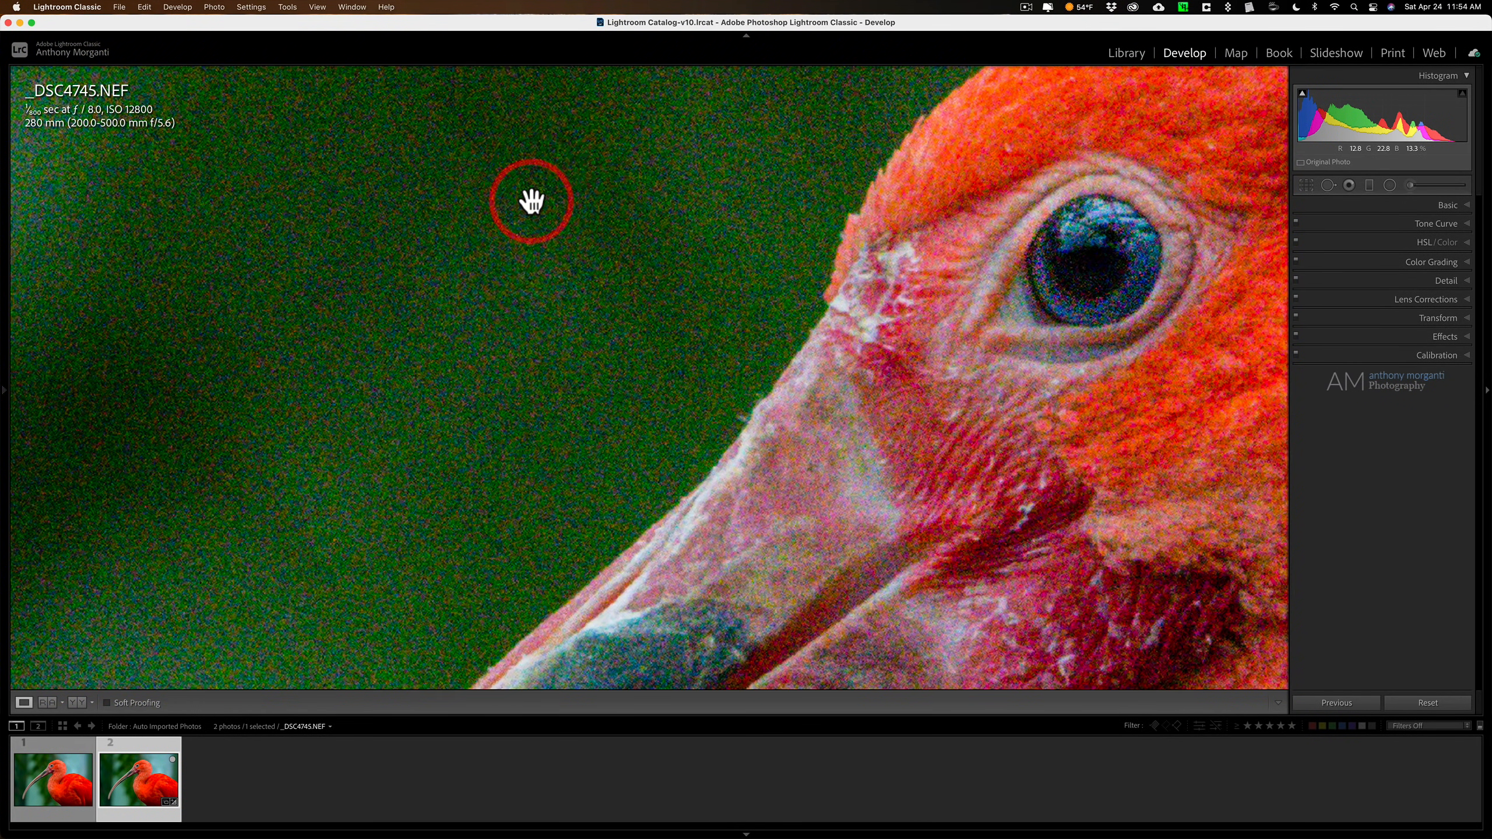
click(532, 201)
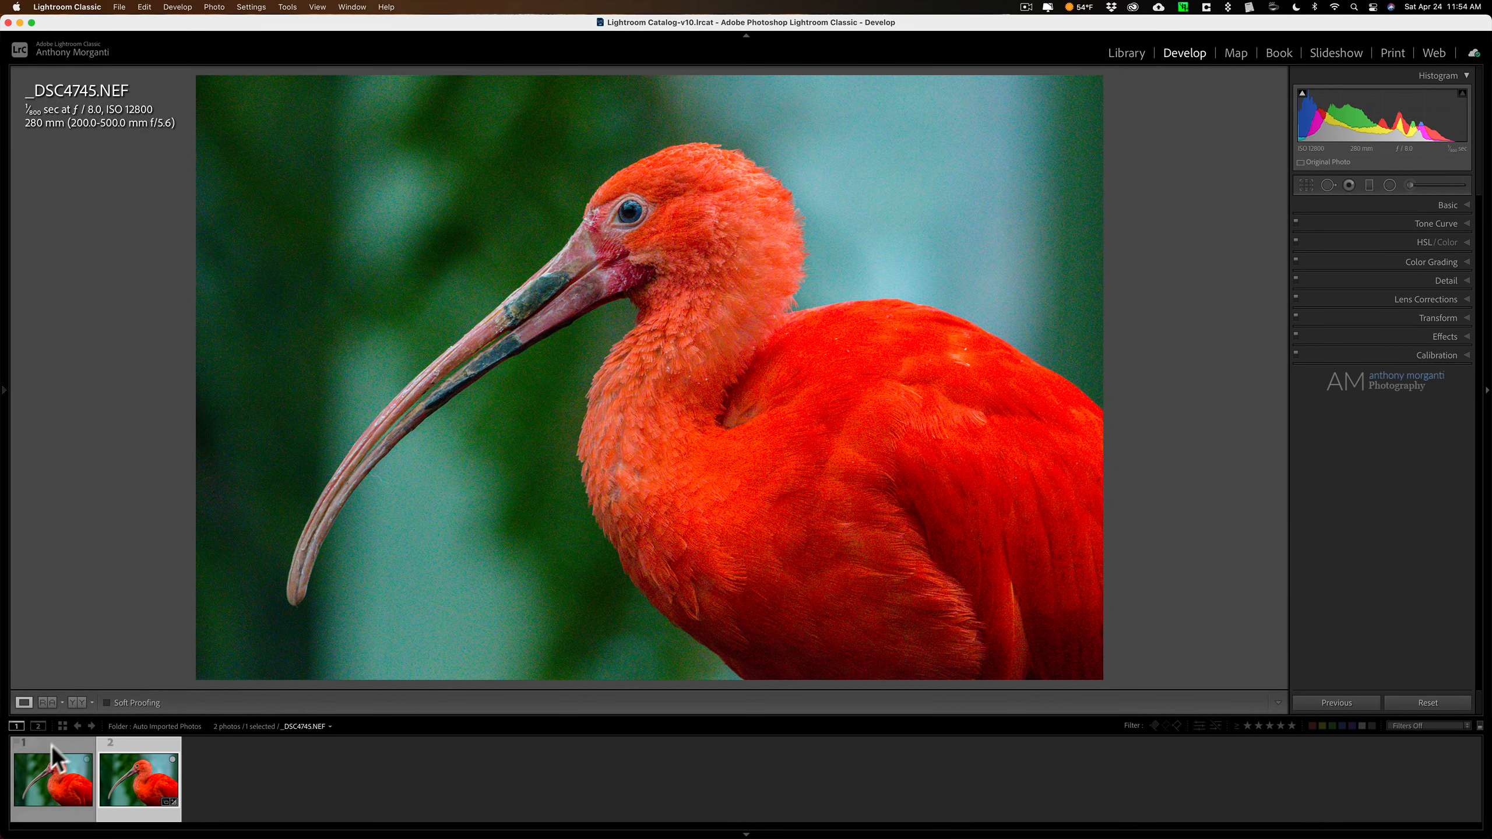
click(55, 789)
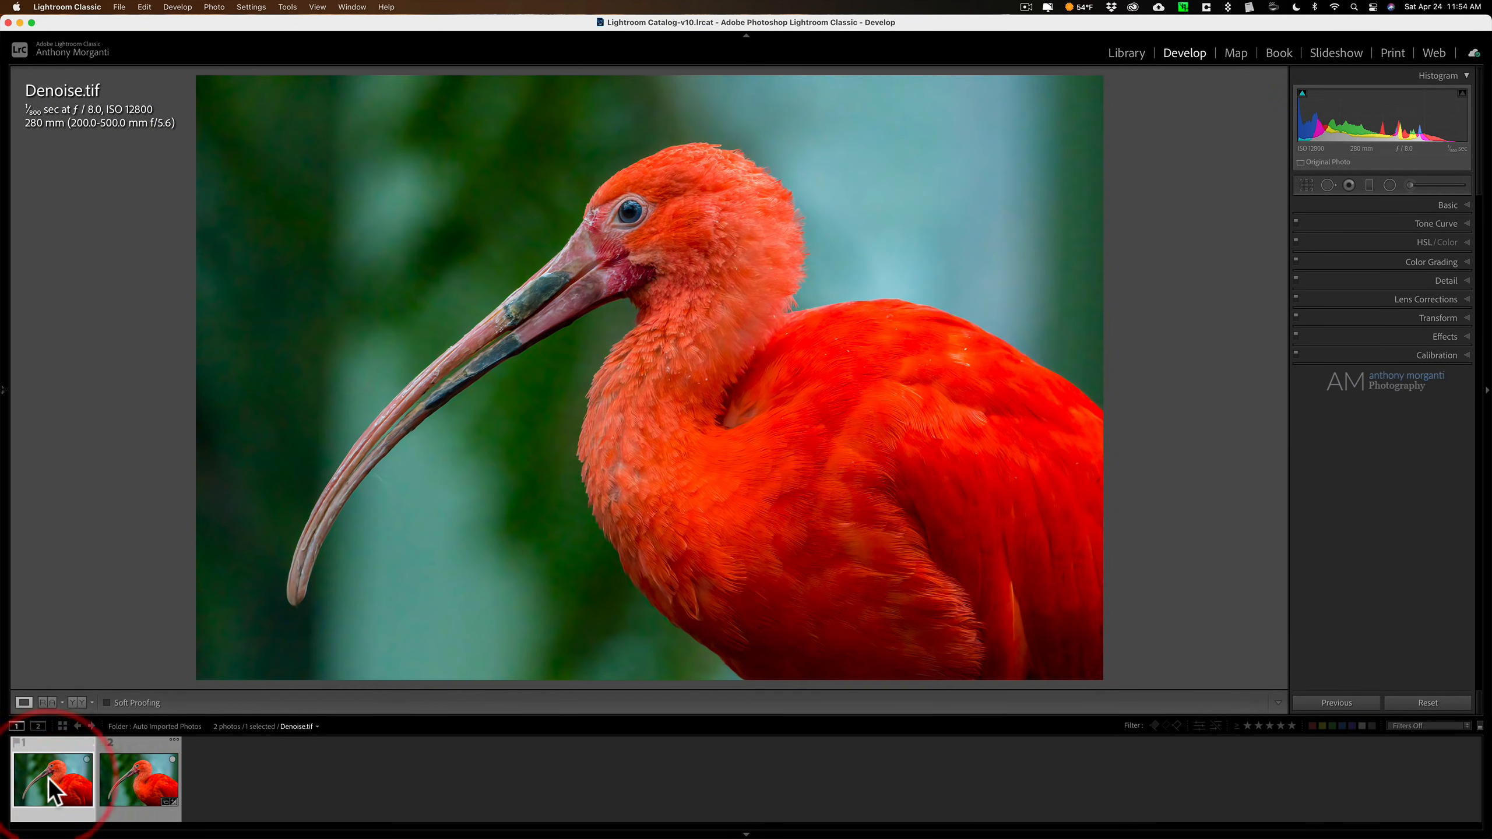
click(527, 192)
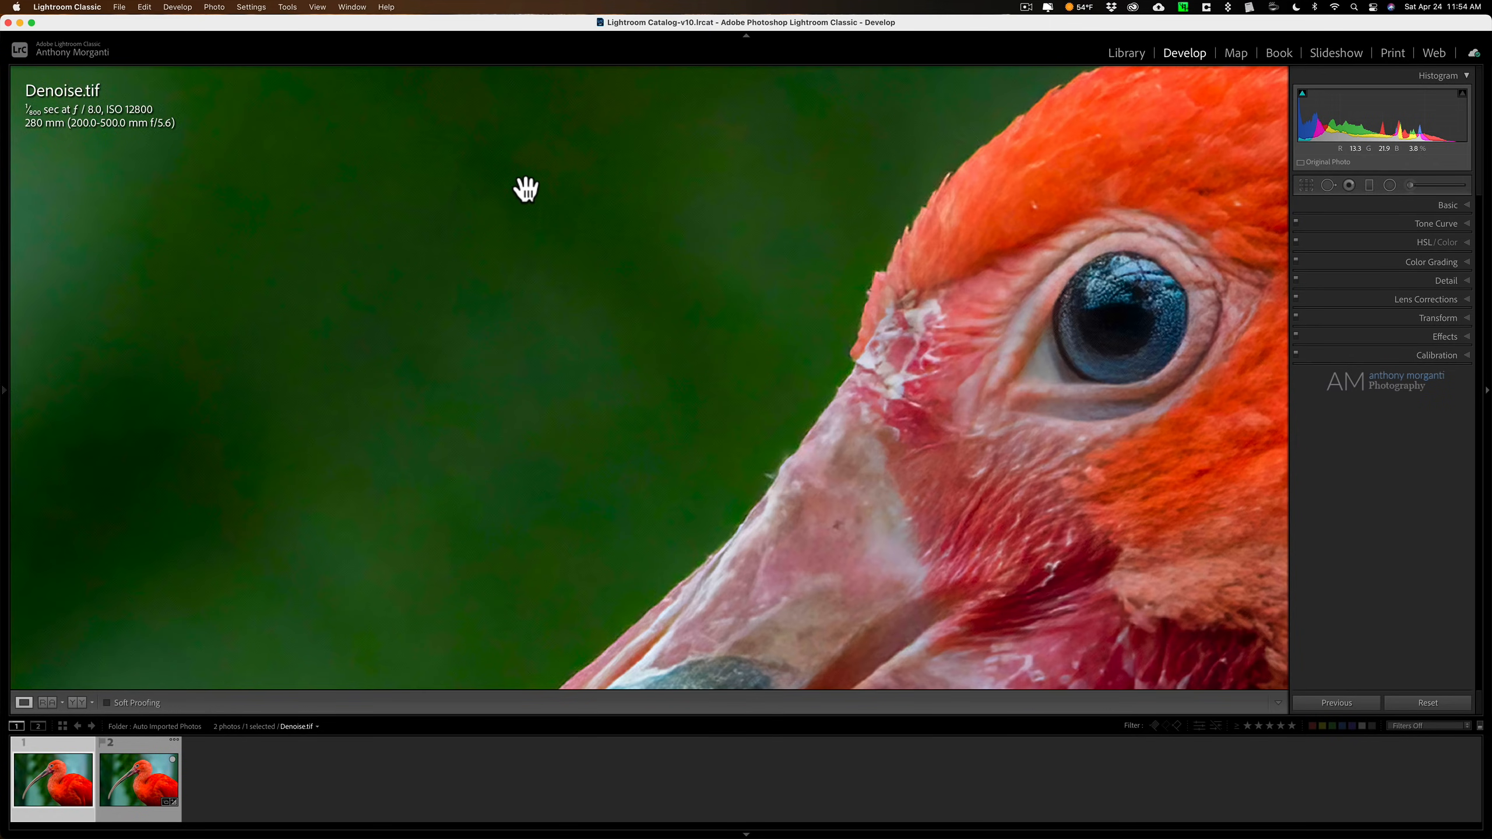
click(526, 190)
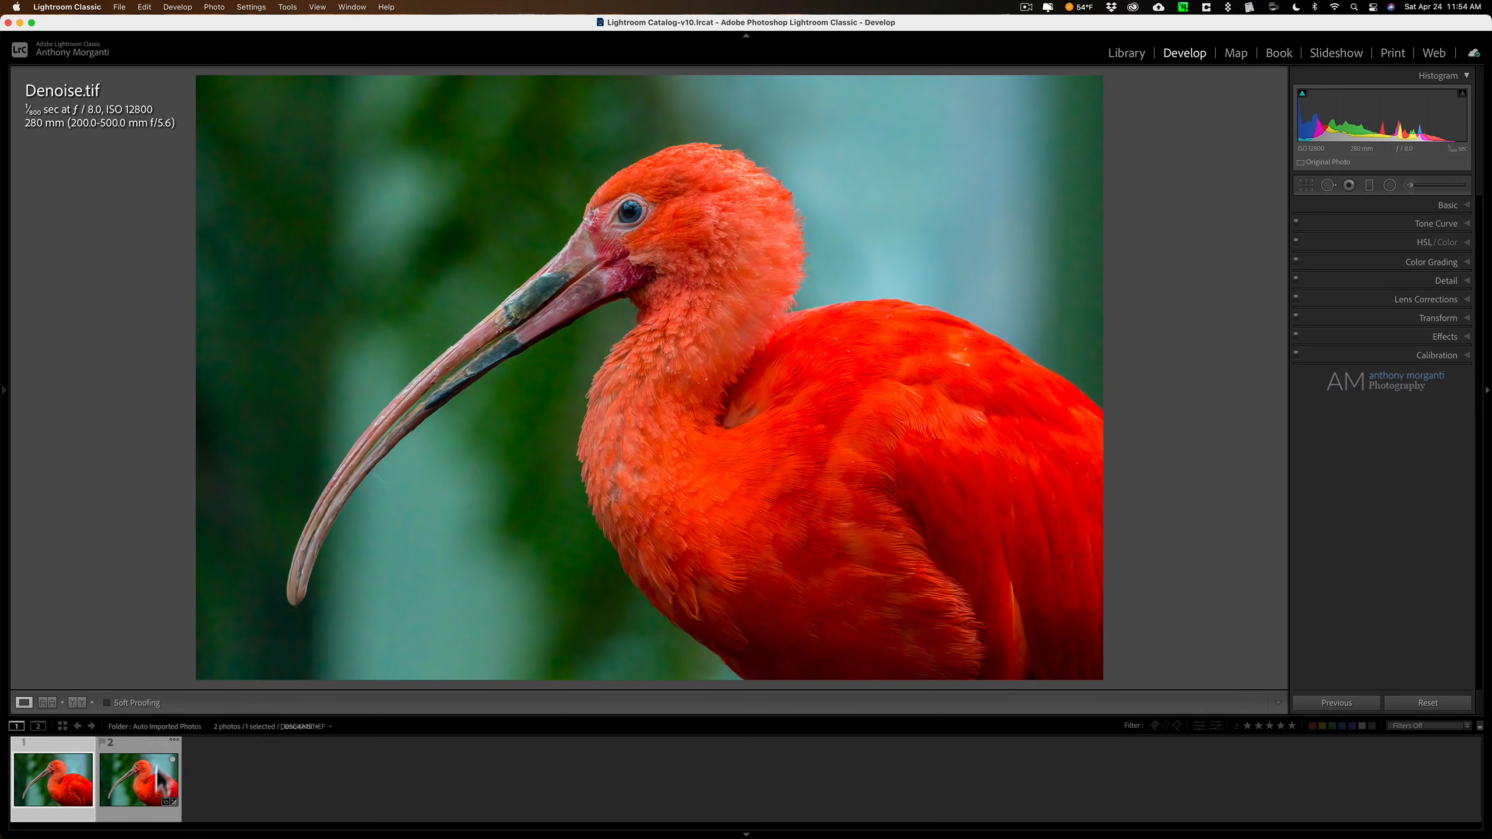
Step: Review the Basic adjustments and the Detail sharpening and noise reduction settings of _DSC4745.NEF
click(140, 790)
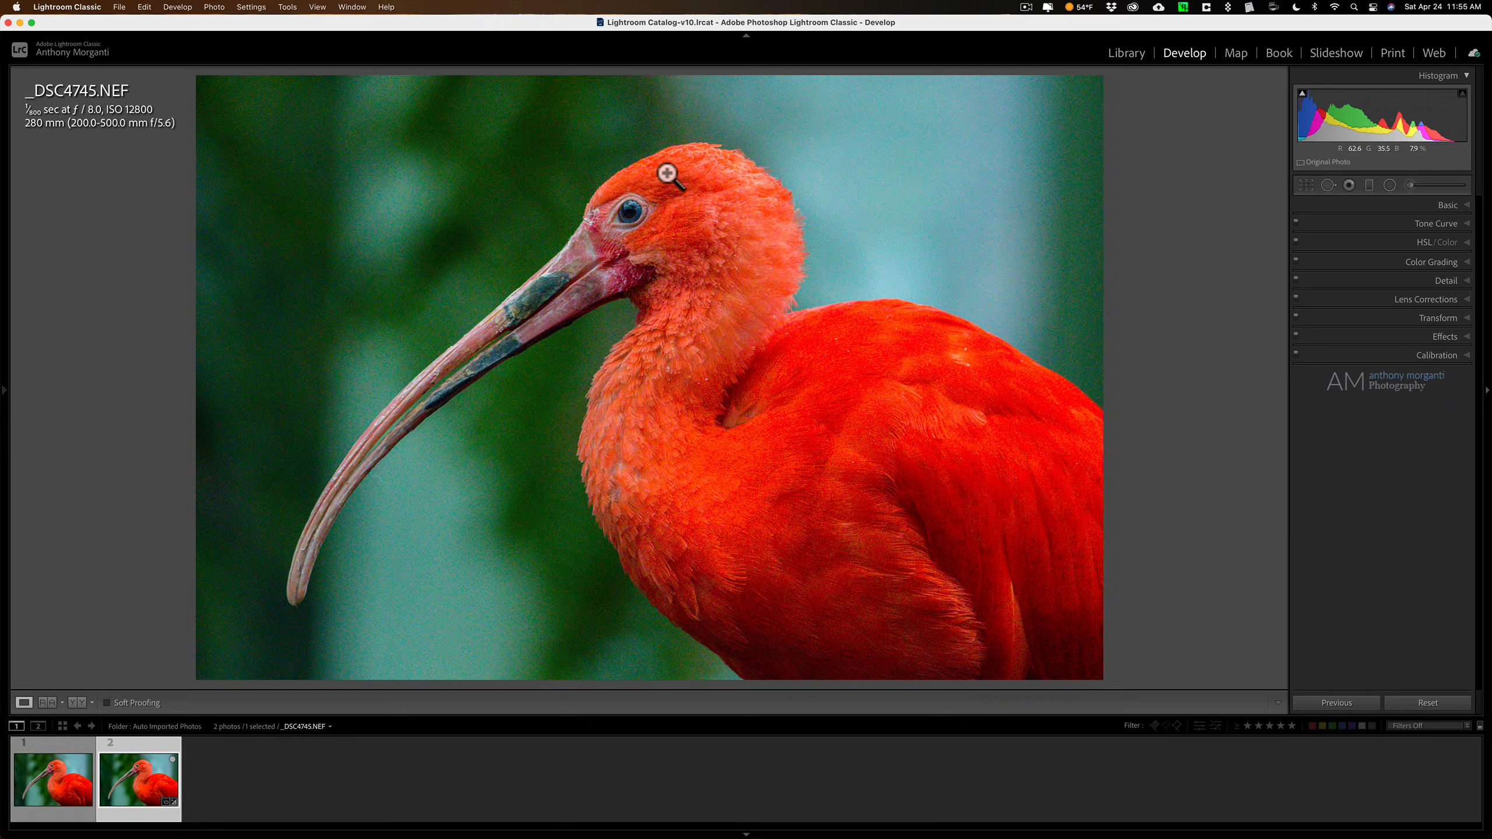
click(1440, 206)
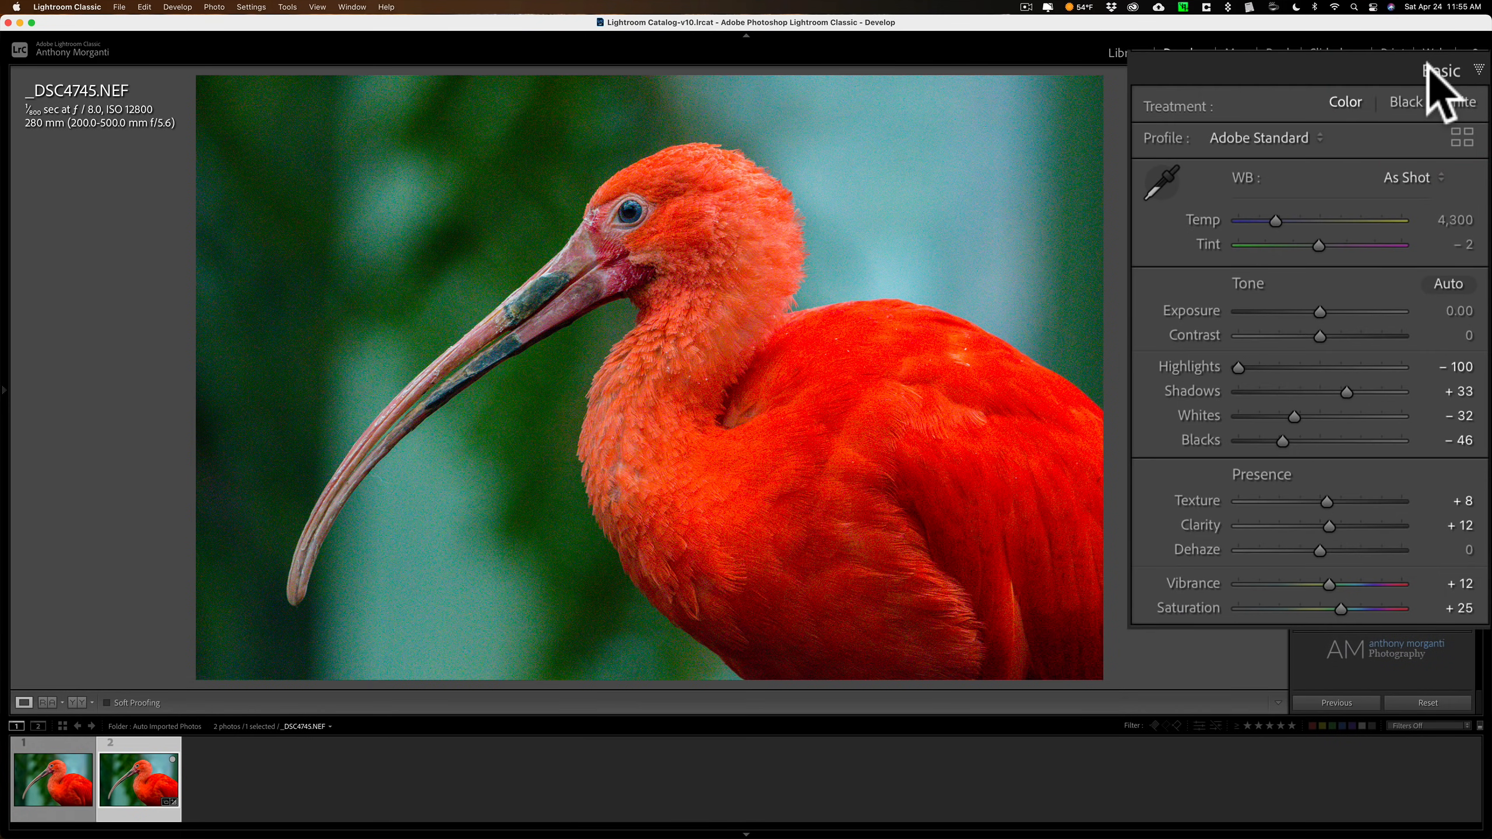
click(1440, 205)
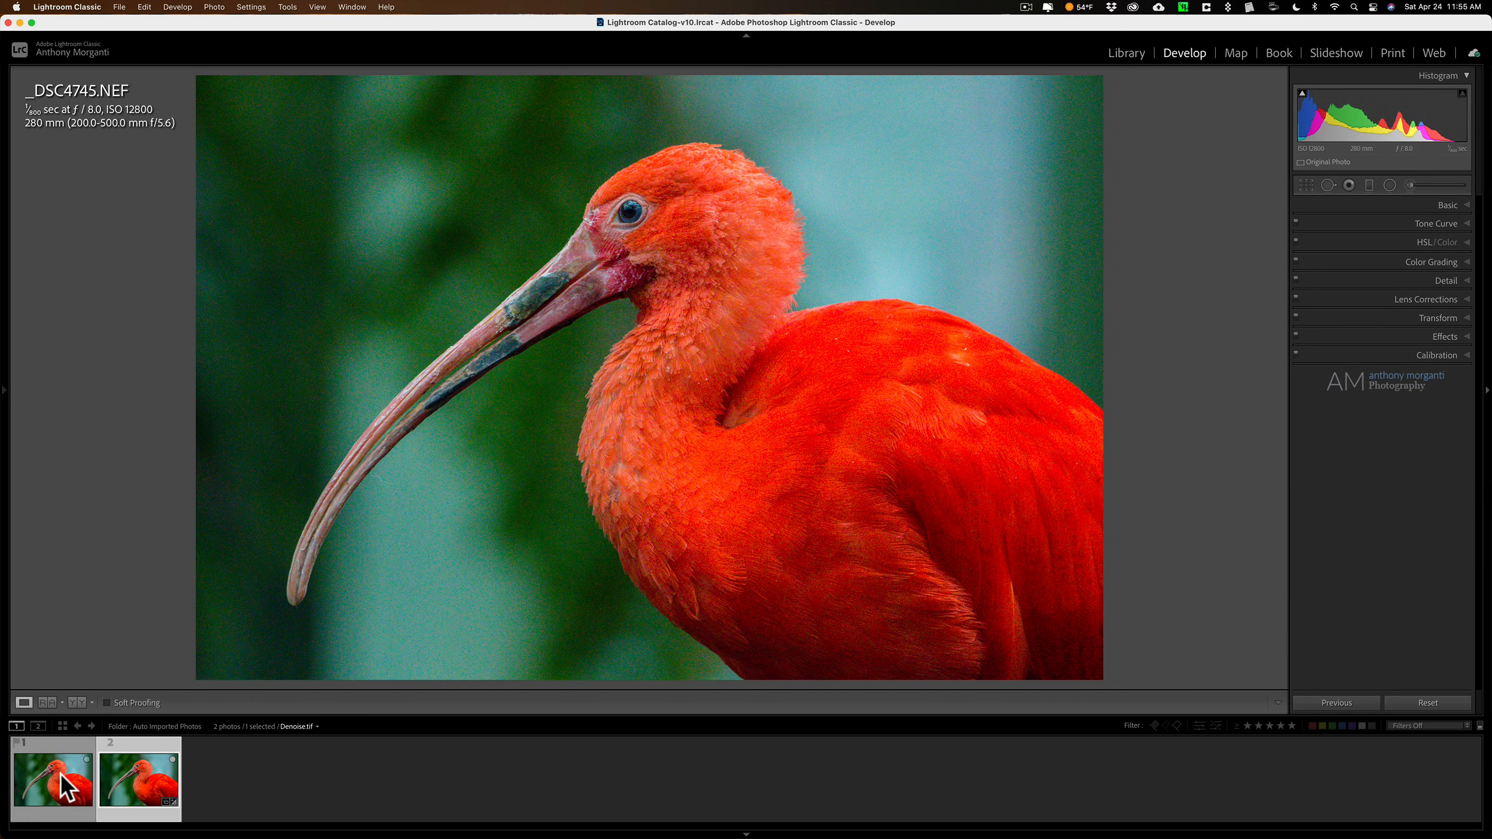
click(62, 774)
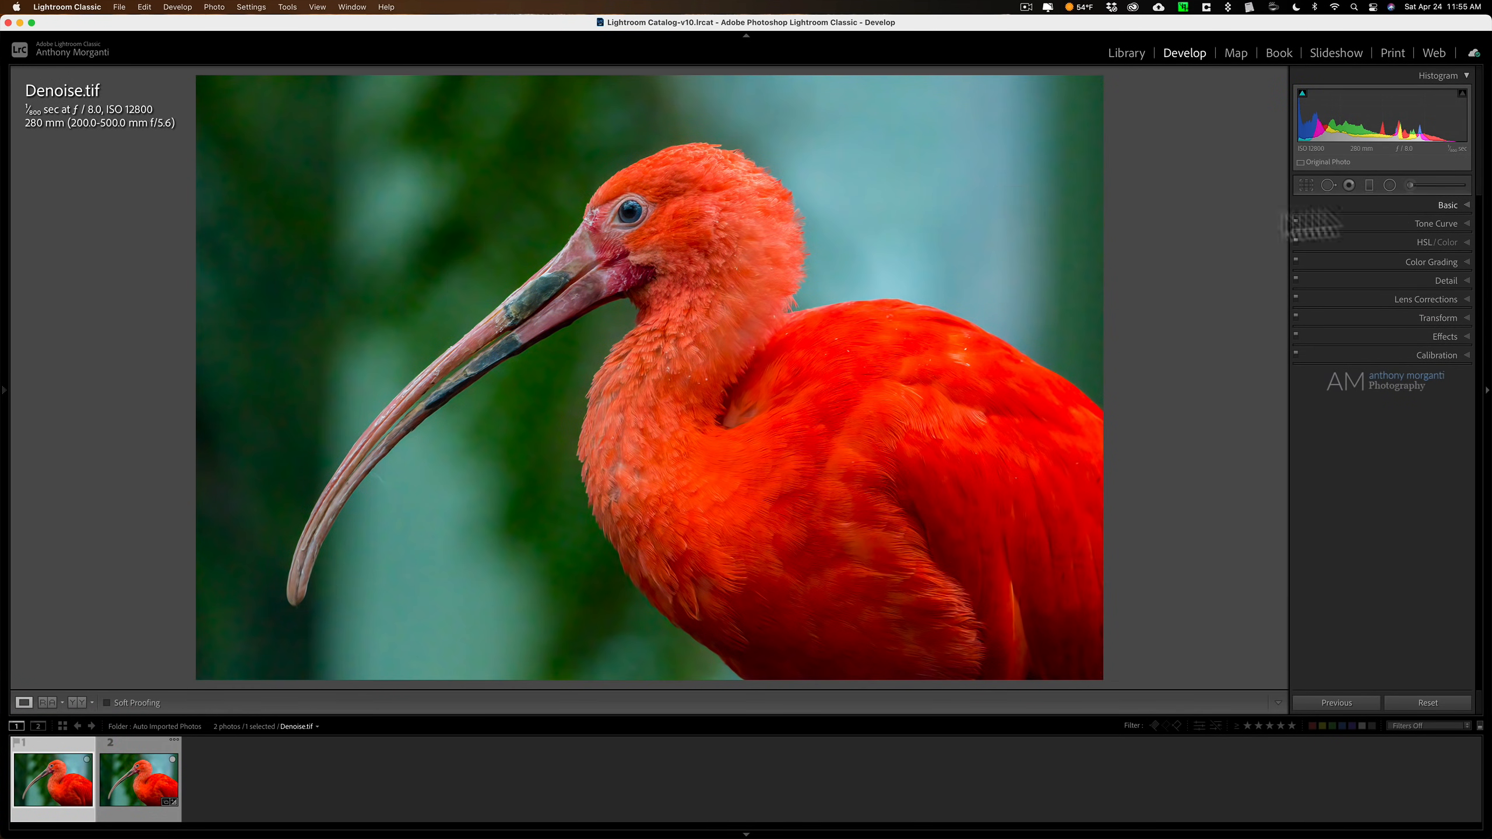
click(125, 784)
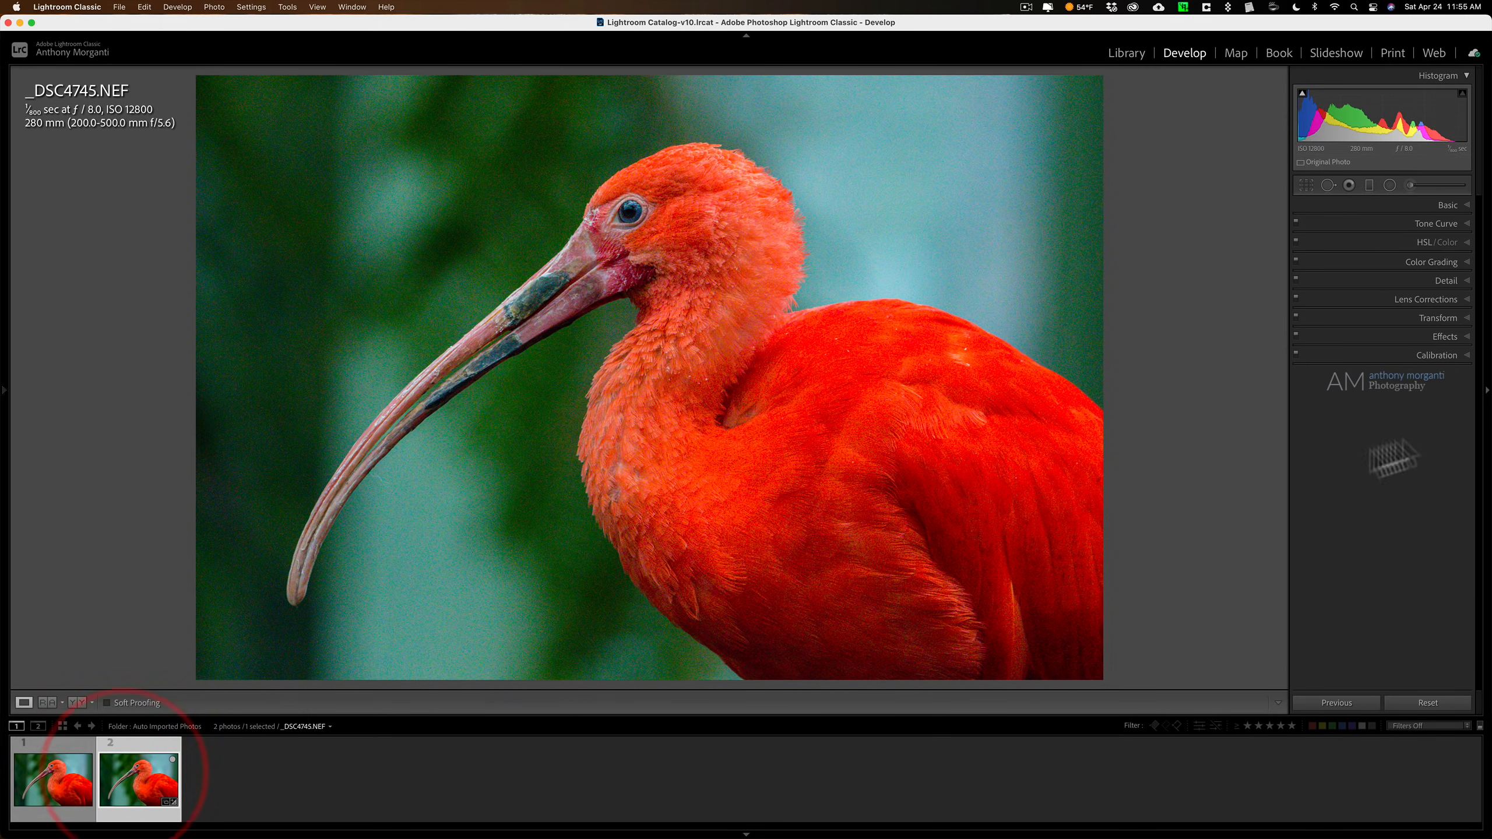
click(1449, 280)
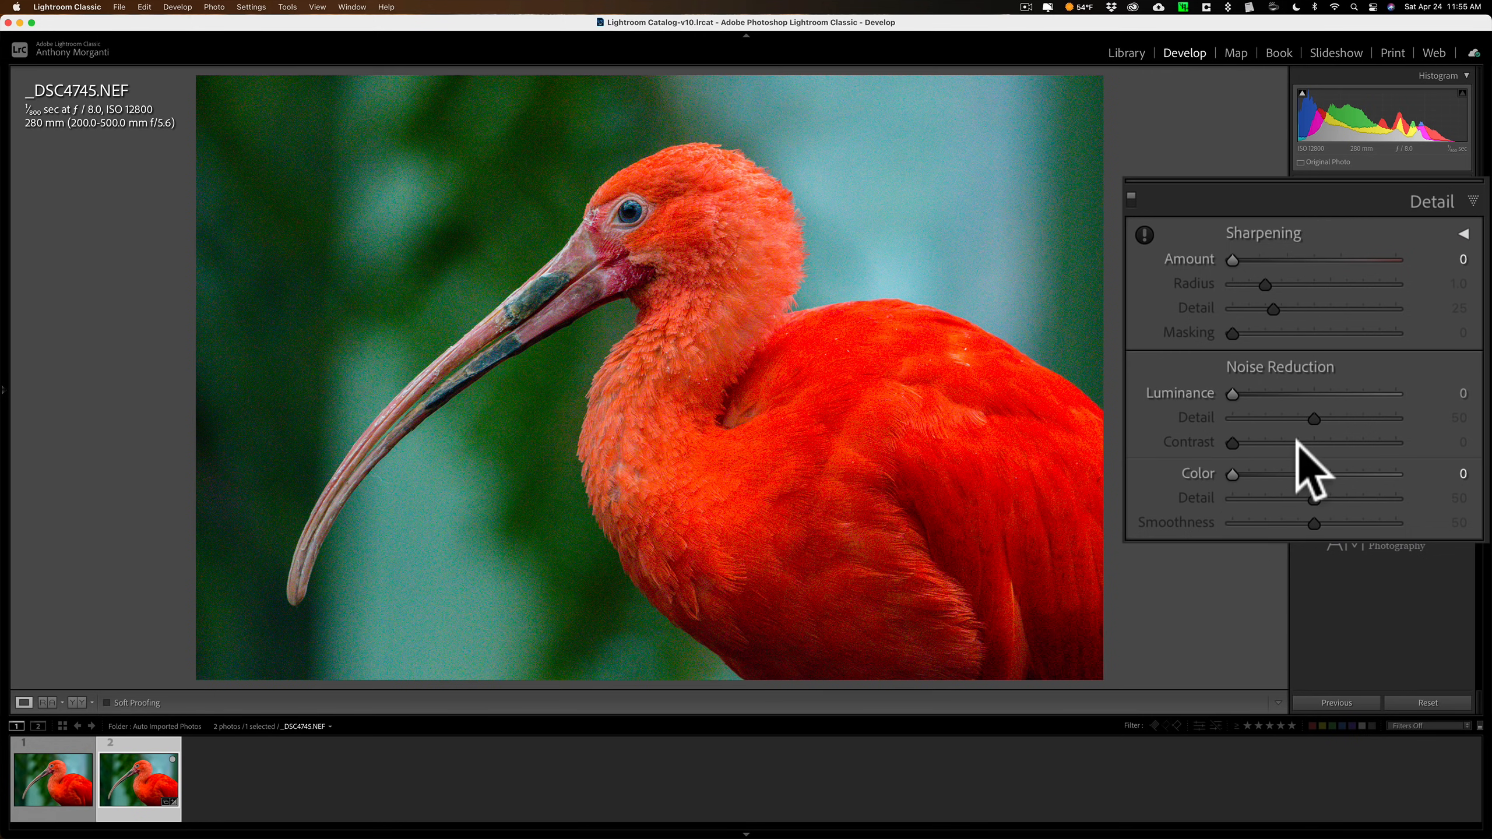
click(1453, 282)
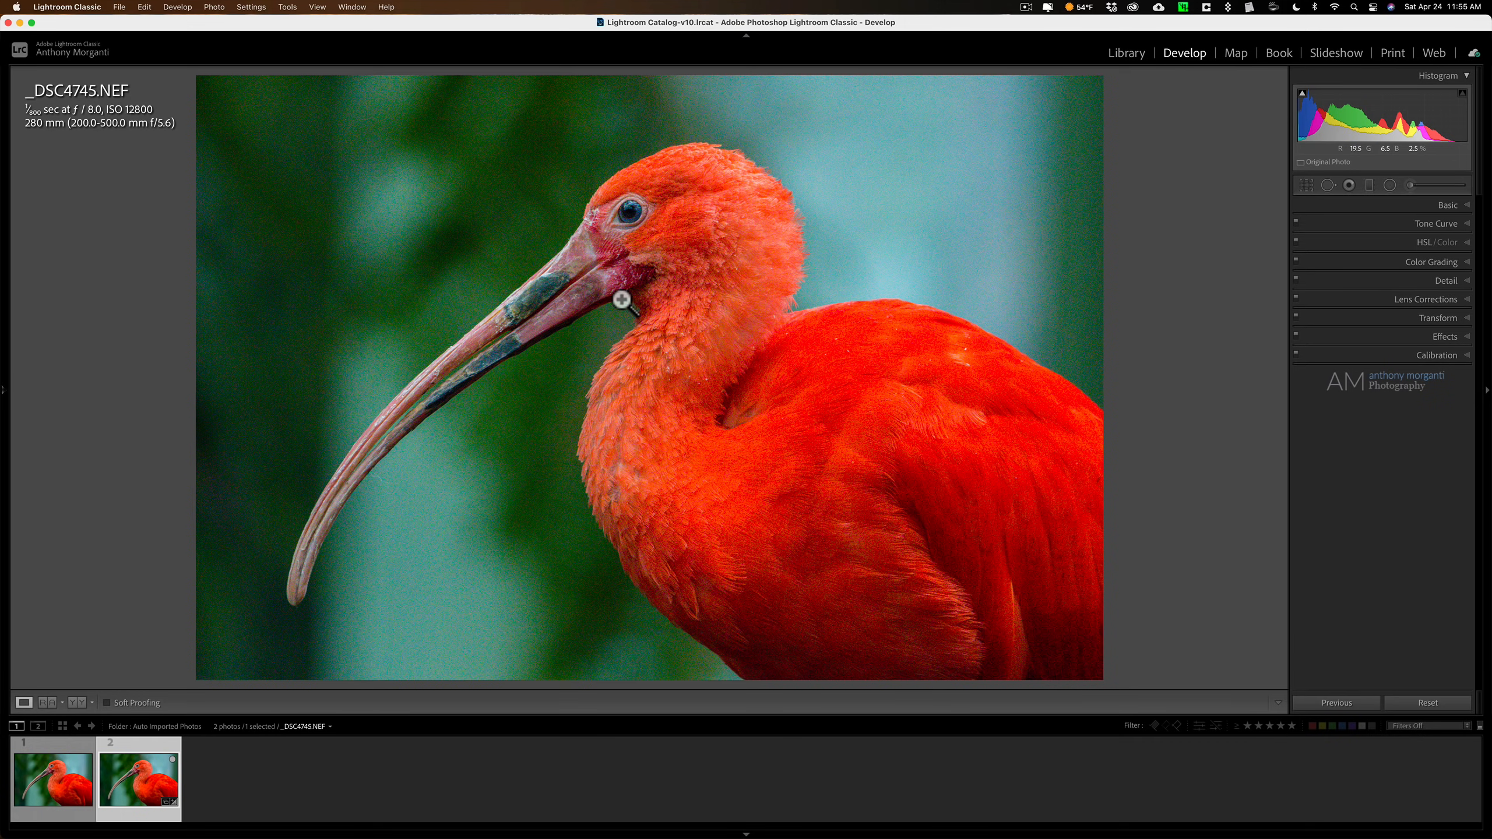
Step: Minimize the Lightroom Classic window and load _DSC4745.nef from the desktop into DxO PureRAW
click(20, 22)
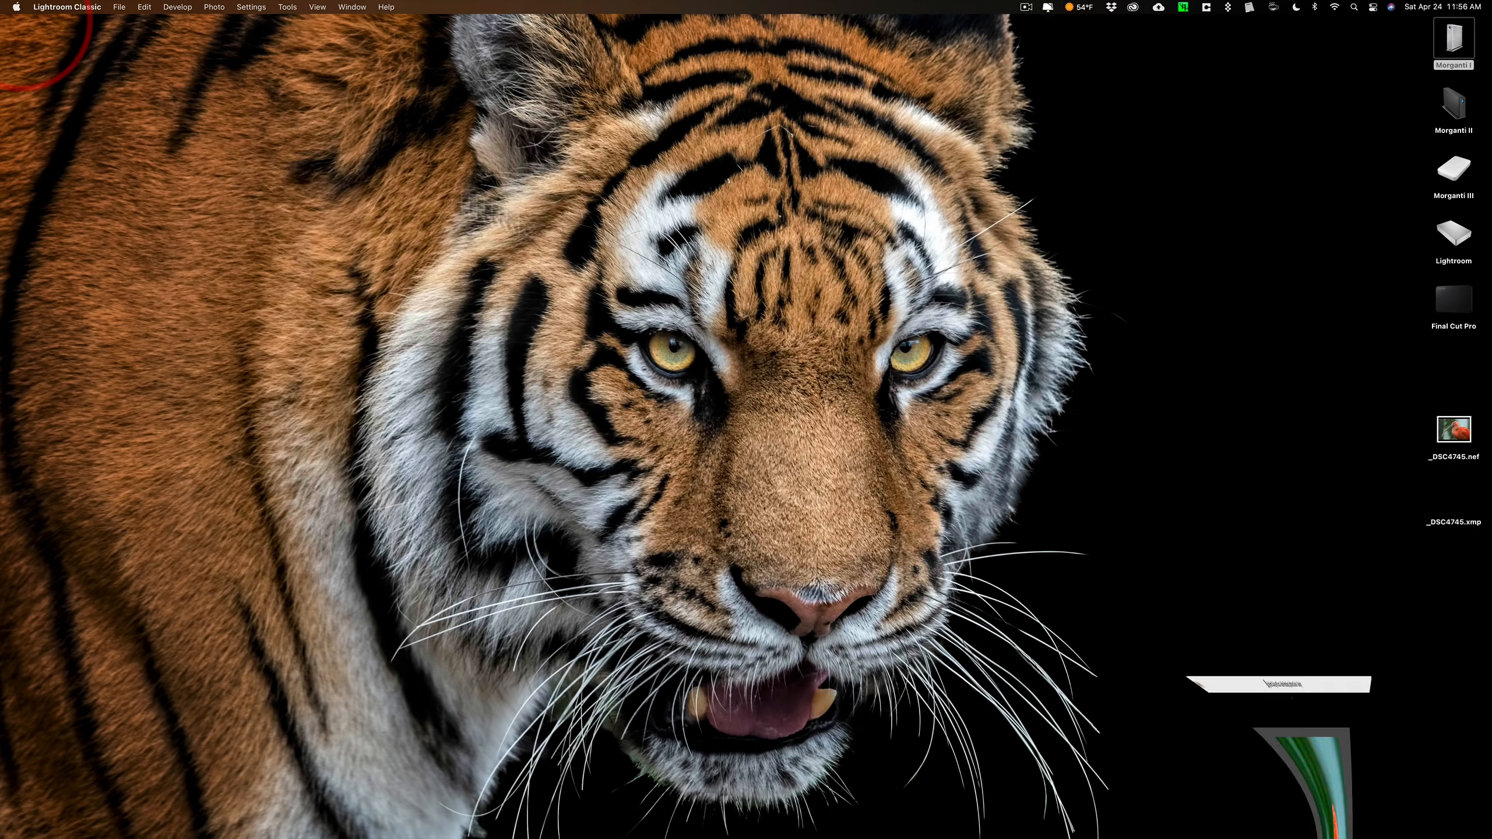
drag(1450, 434, 1076, 814)
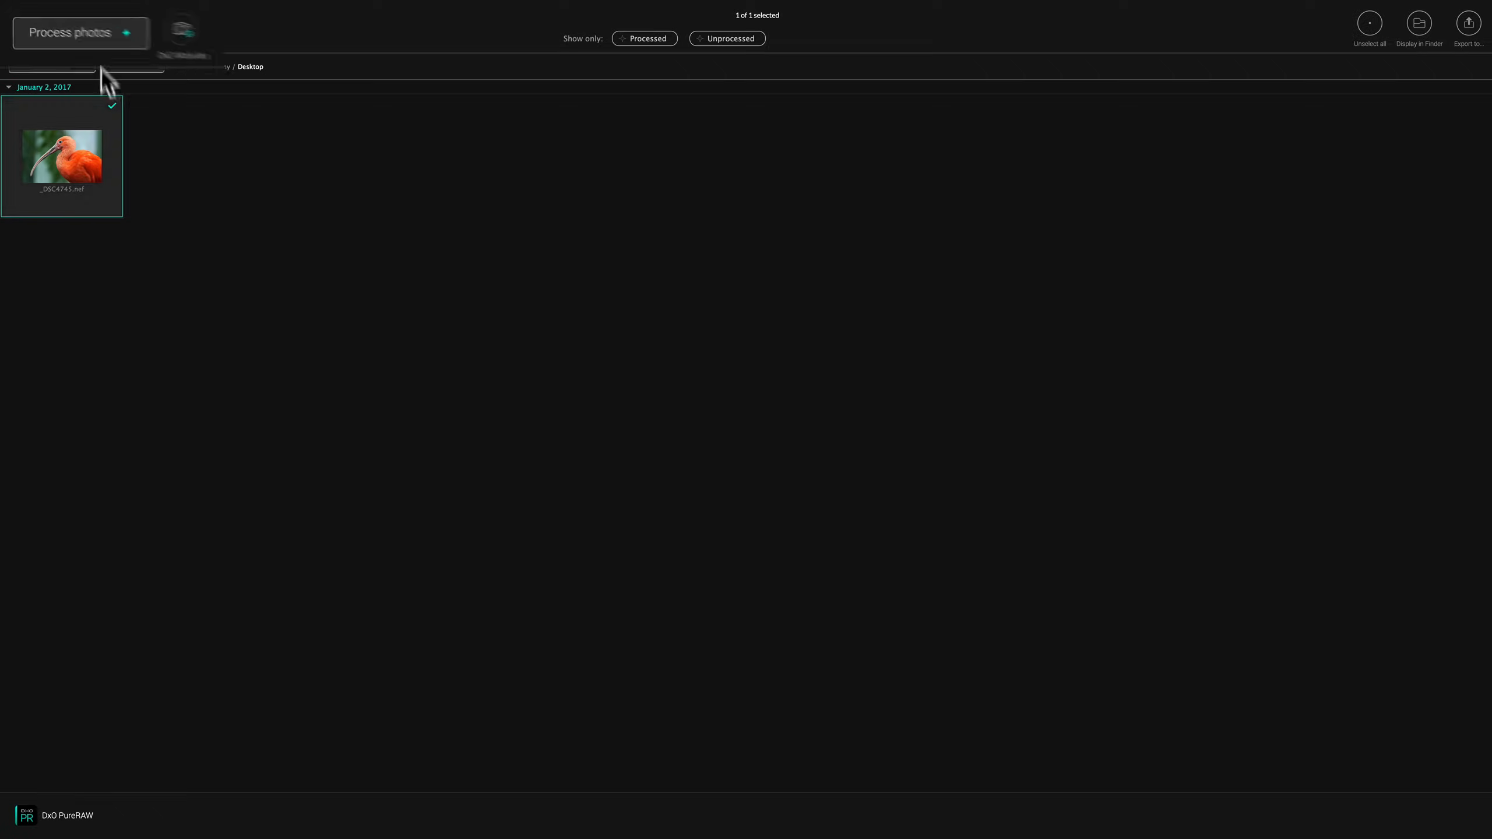
Step: Process the photo with the DeepPRIME method as DNG into the custom Auto Imports folder, and view the results
click(148, 53)
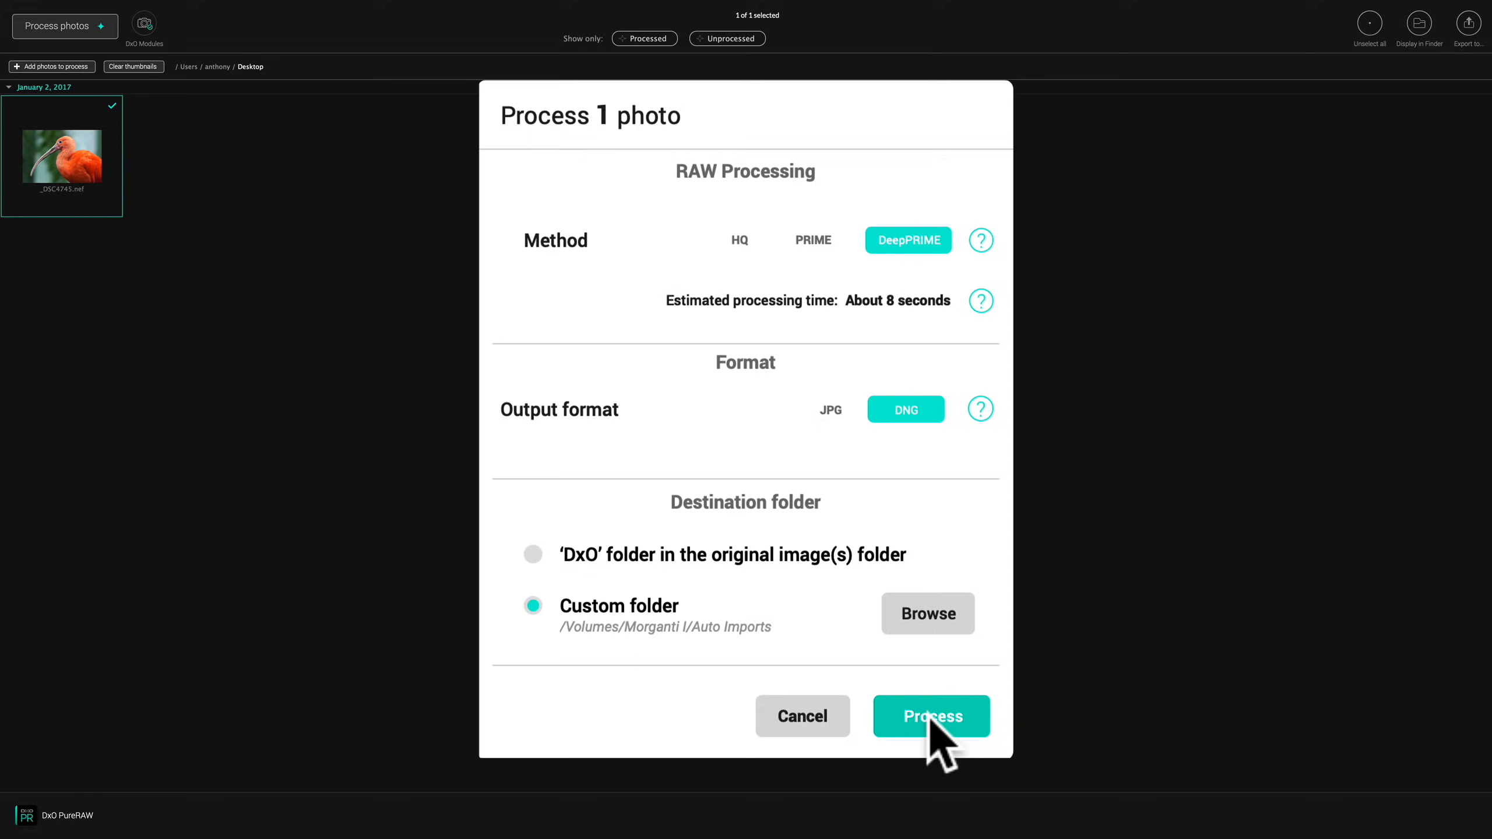
click(838, 568)
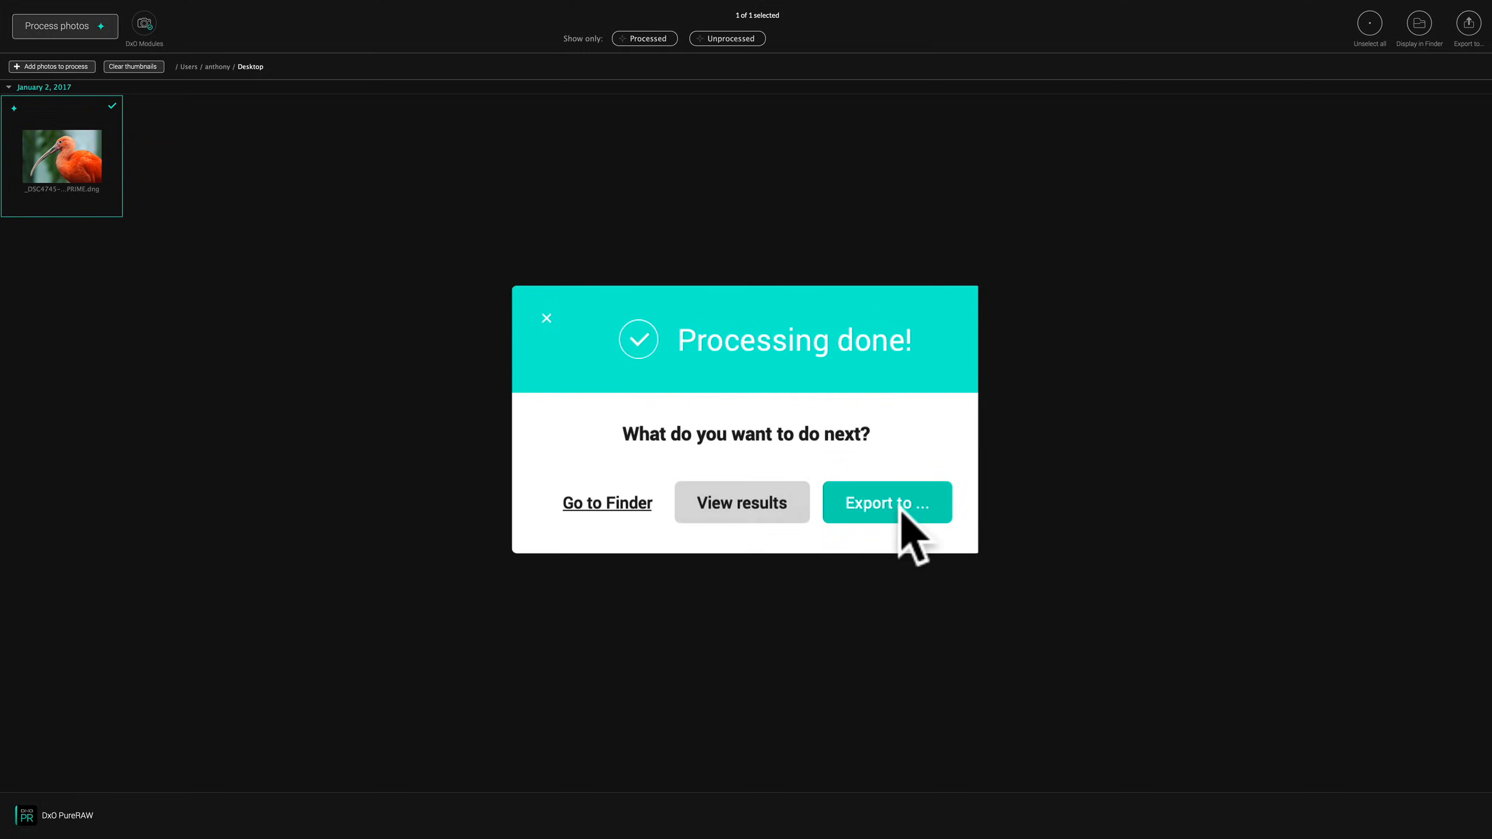
click(731, 500)
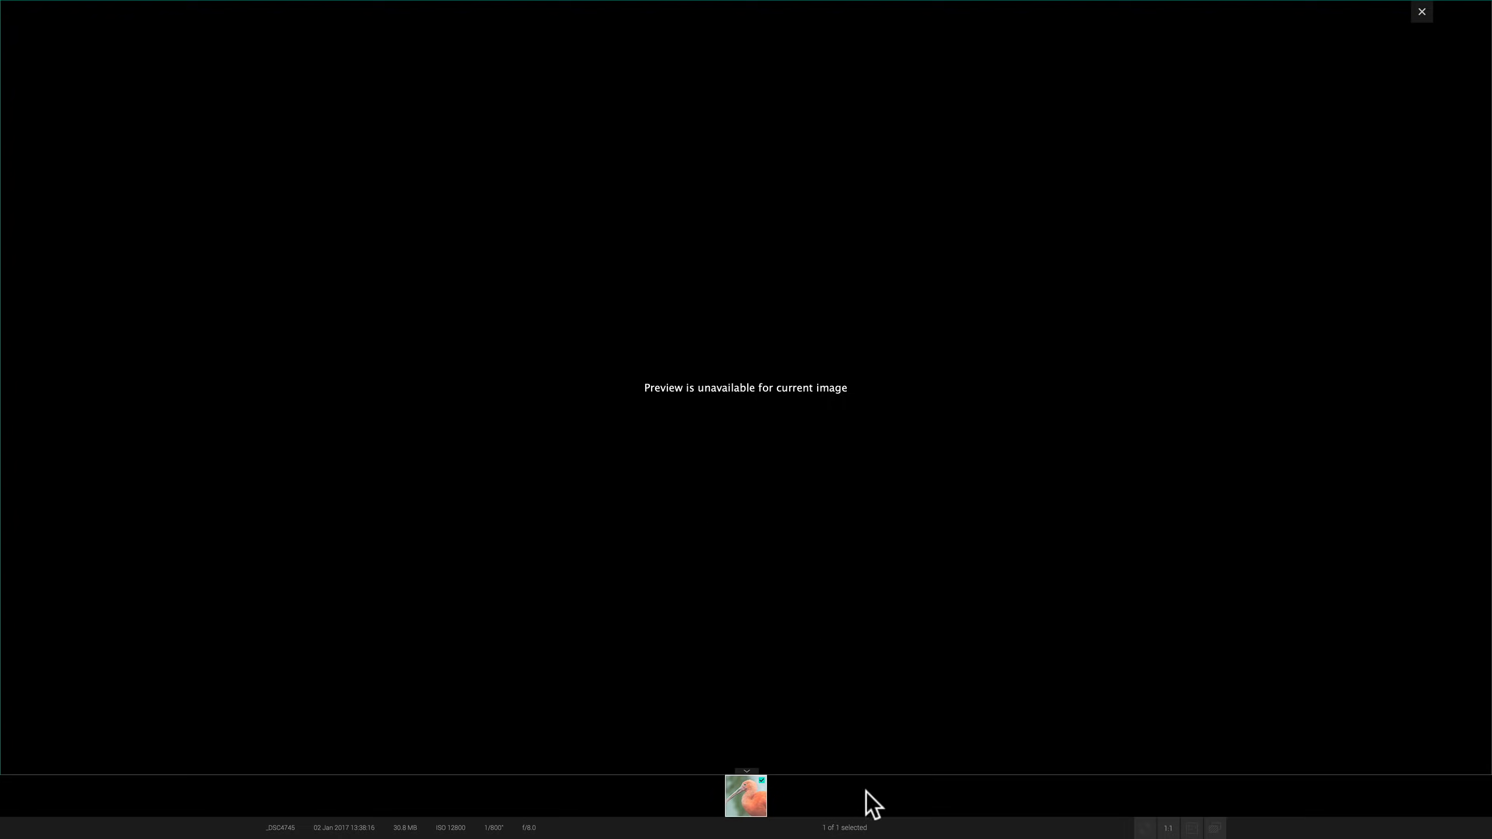
Step: Switch to Lightroom Classic and compare the noise and detail around the bird's head in the DeepPRIME DNG and Denoise.tif
mouse_move(903, 837)
click(990, 821)
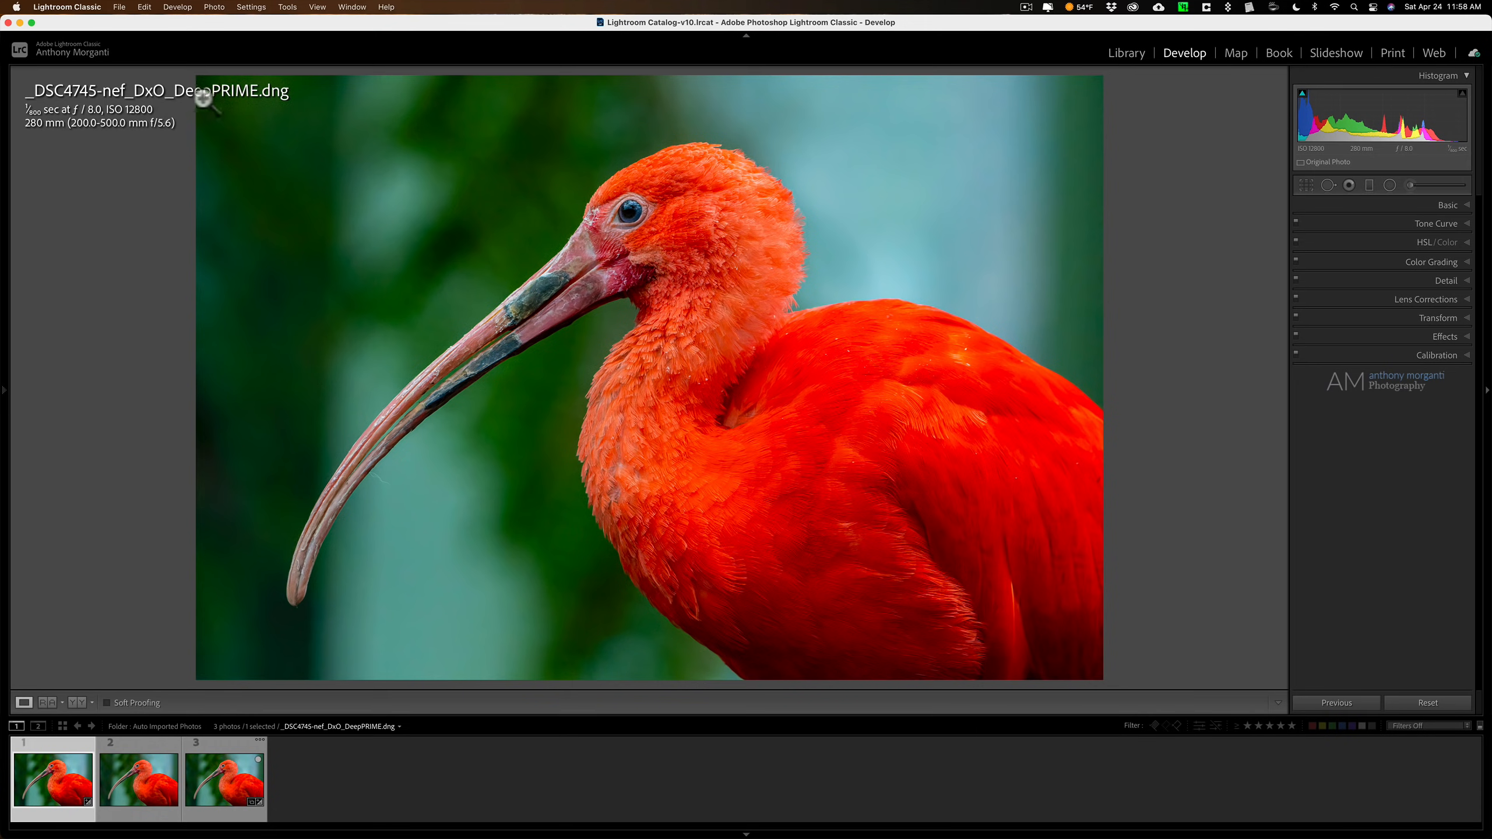
click(552, 194)
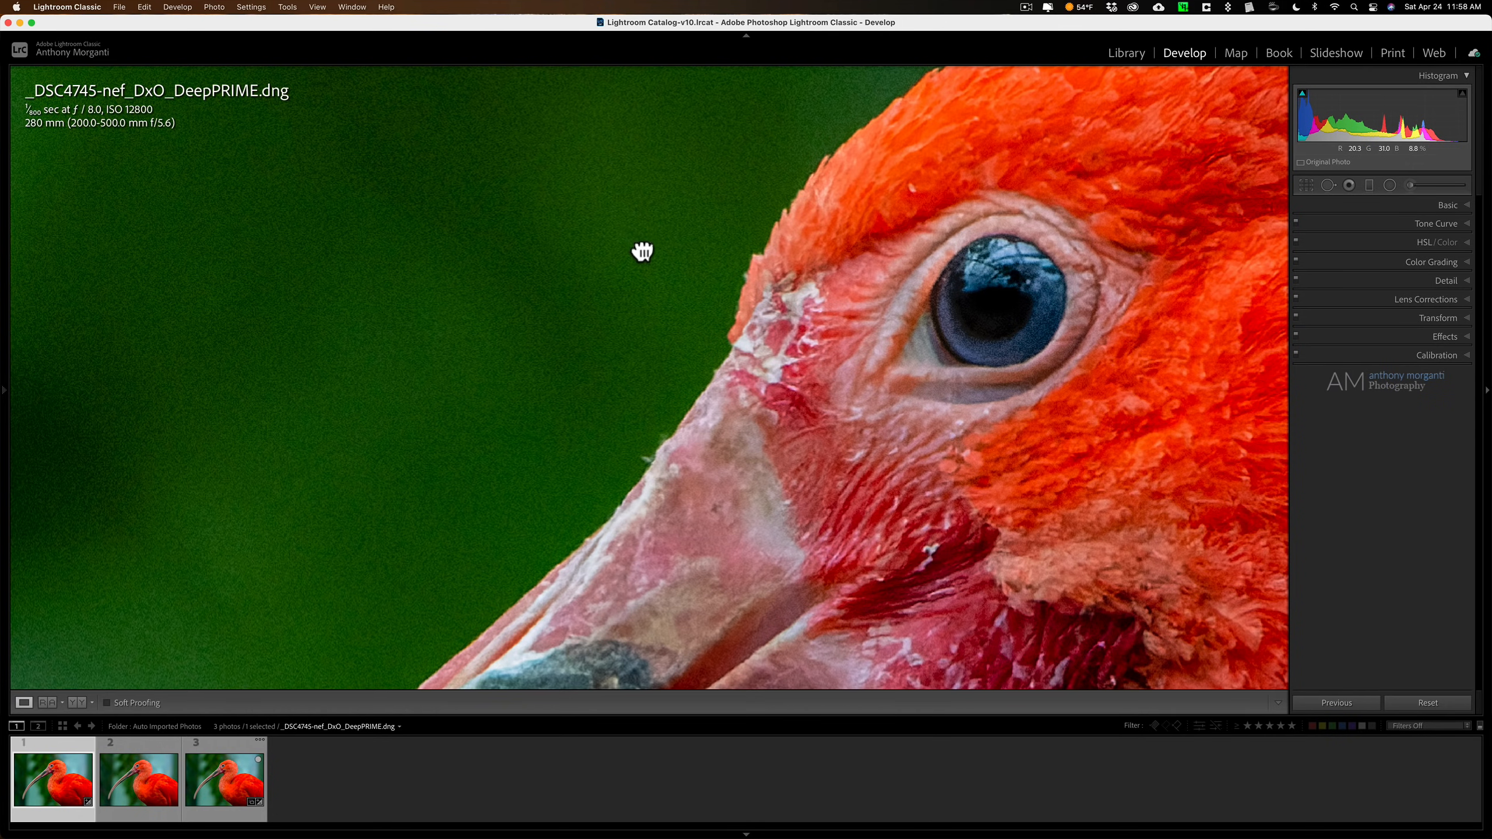
click(642, 249)
click(137, 783)
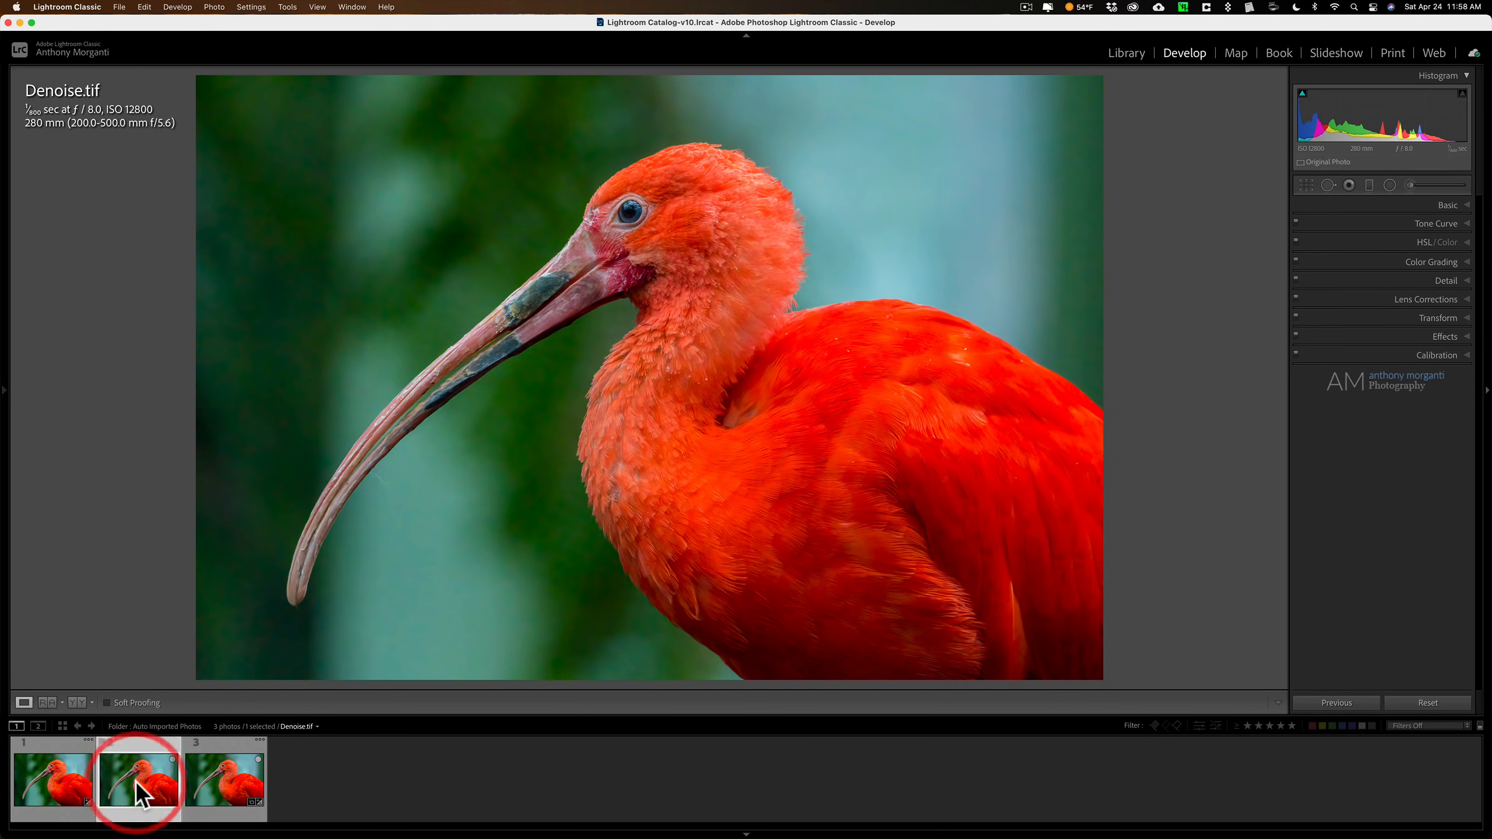
click(563, 194)
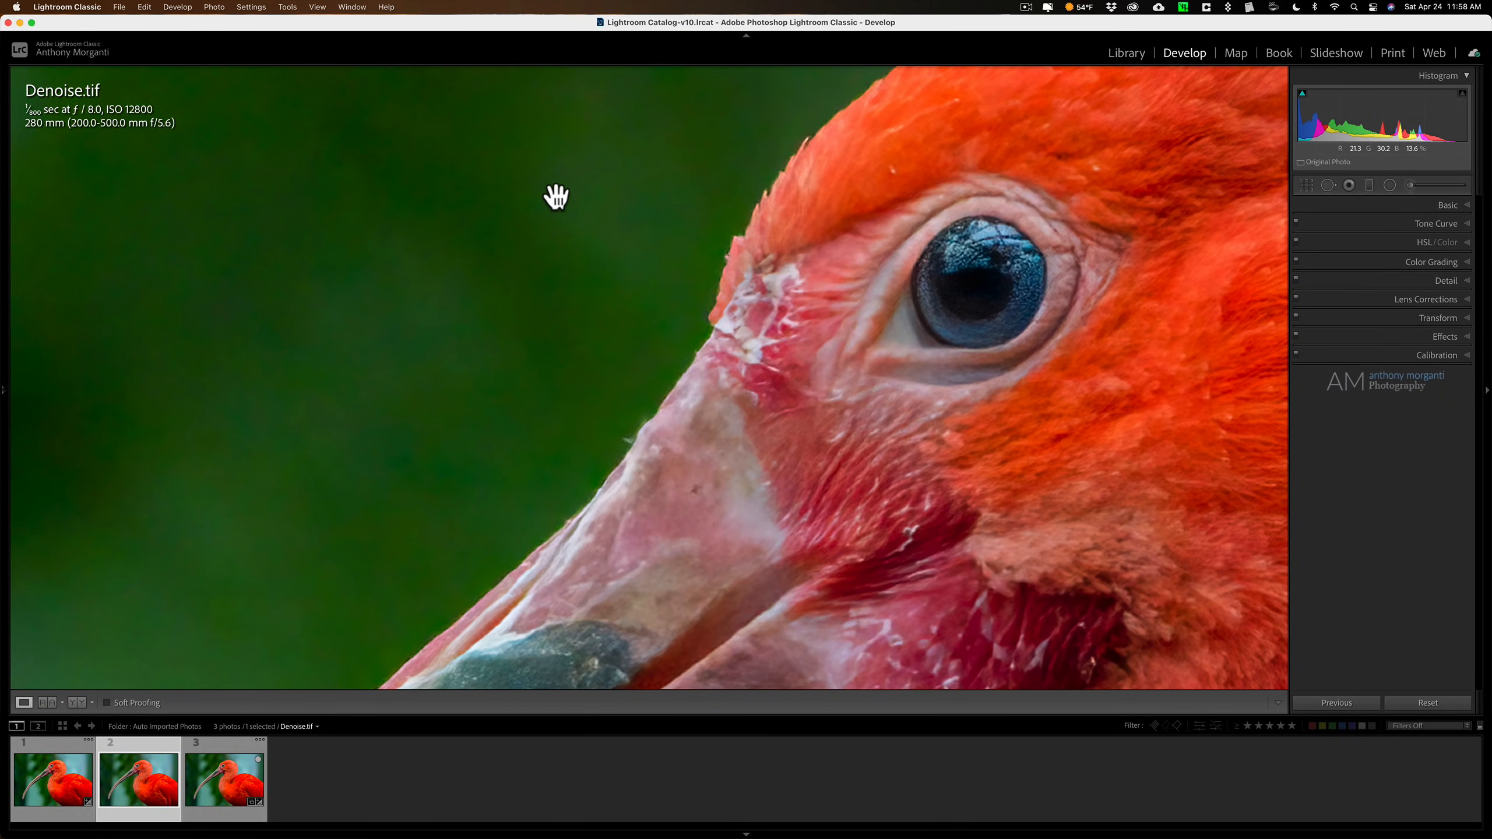
click(556, 197)
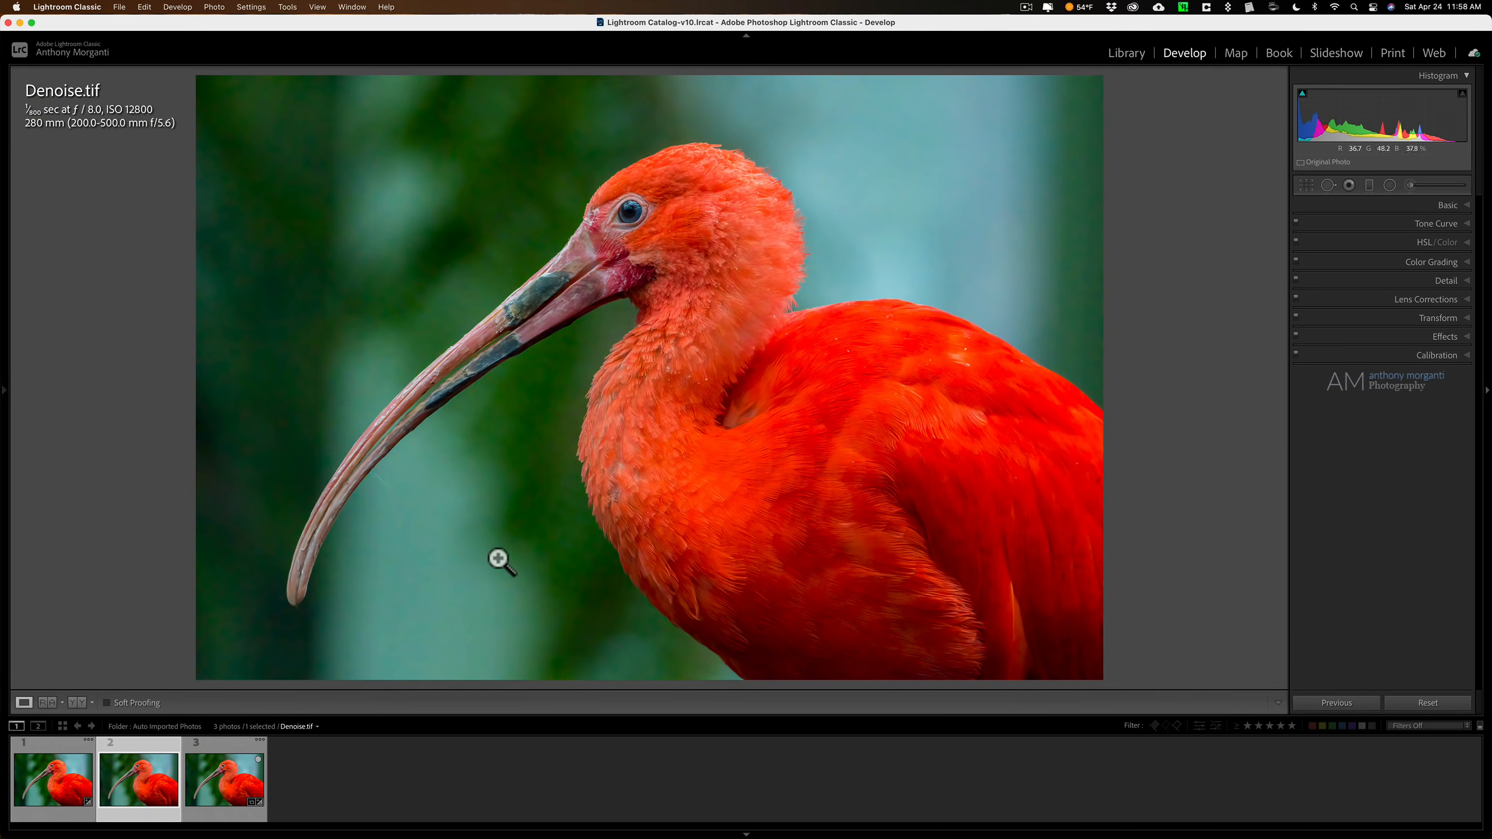
click(51, 784)
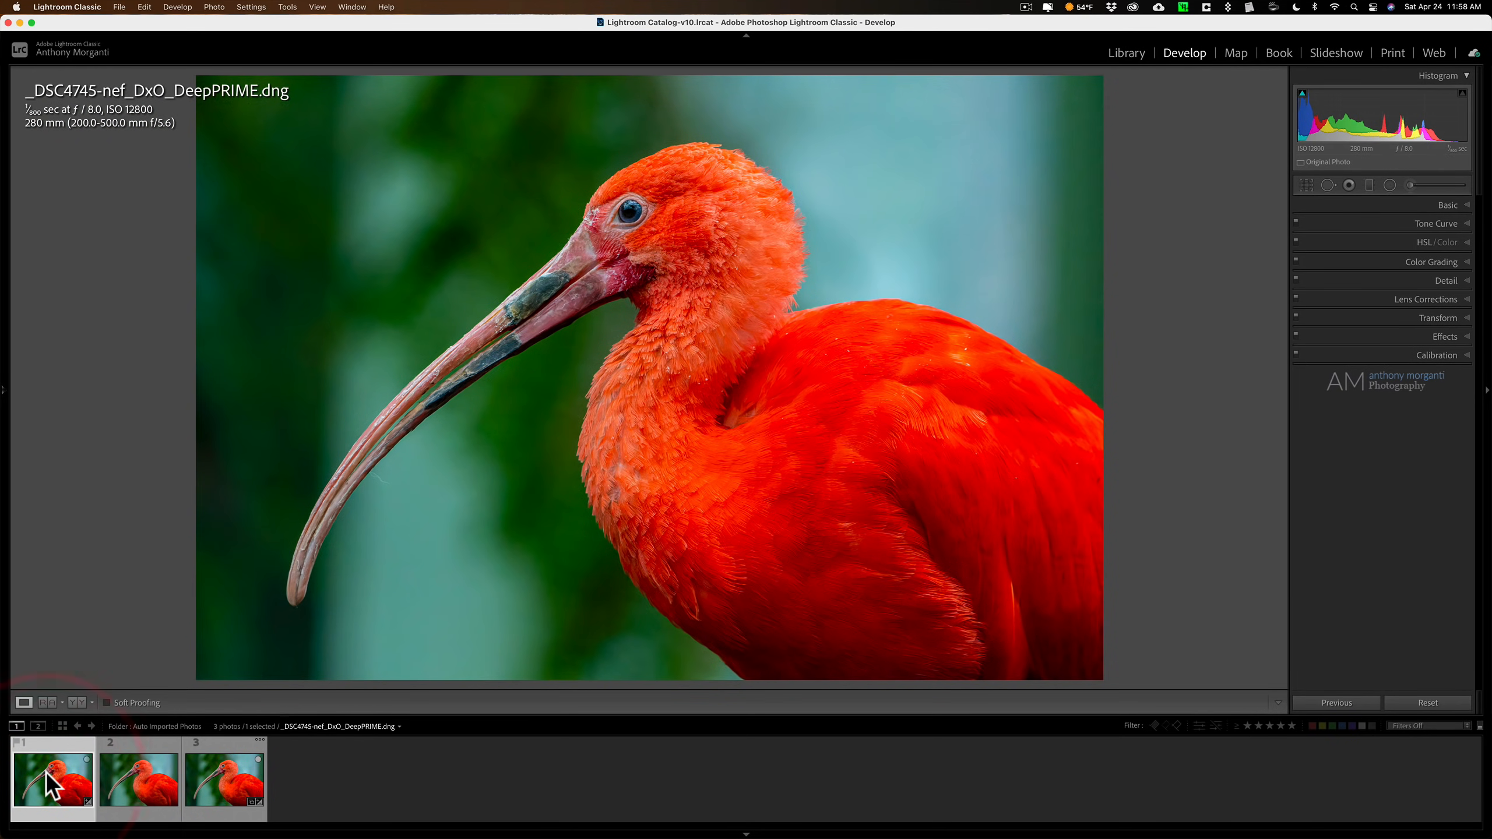
click(592, 167)
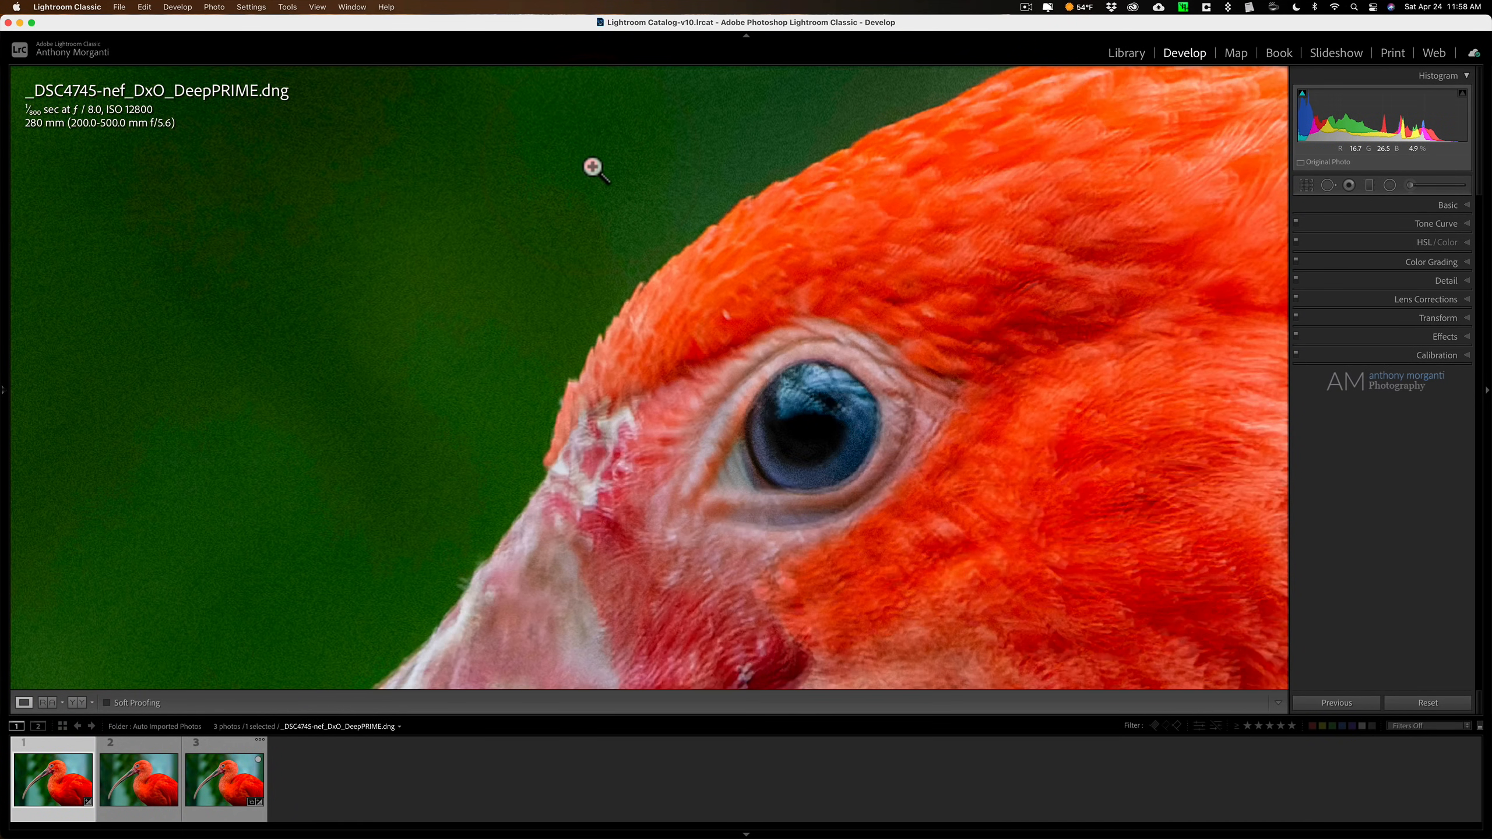
click(593, 167)
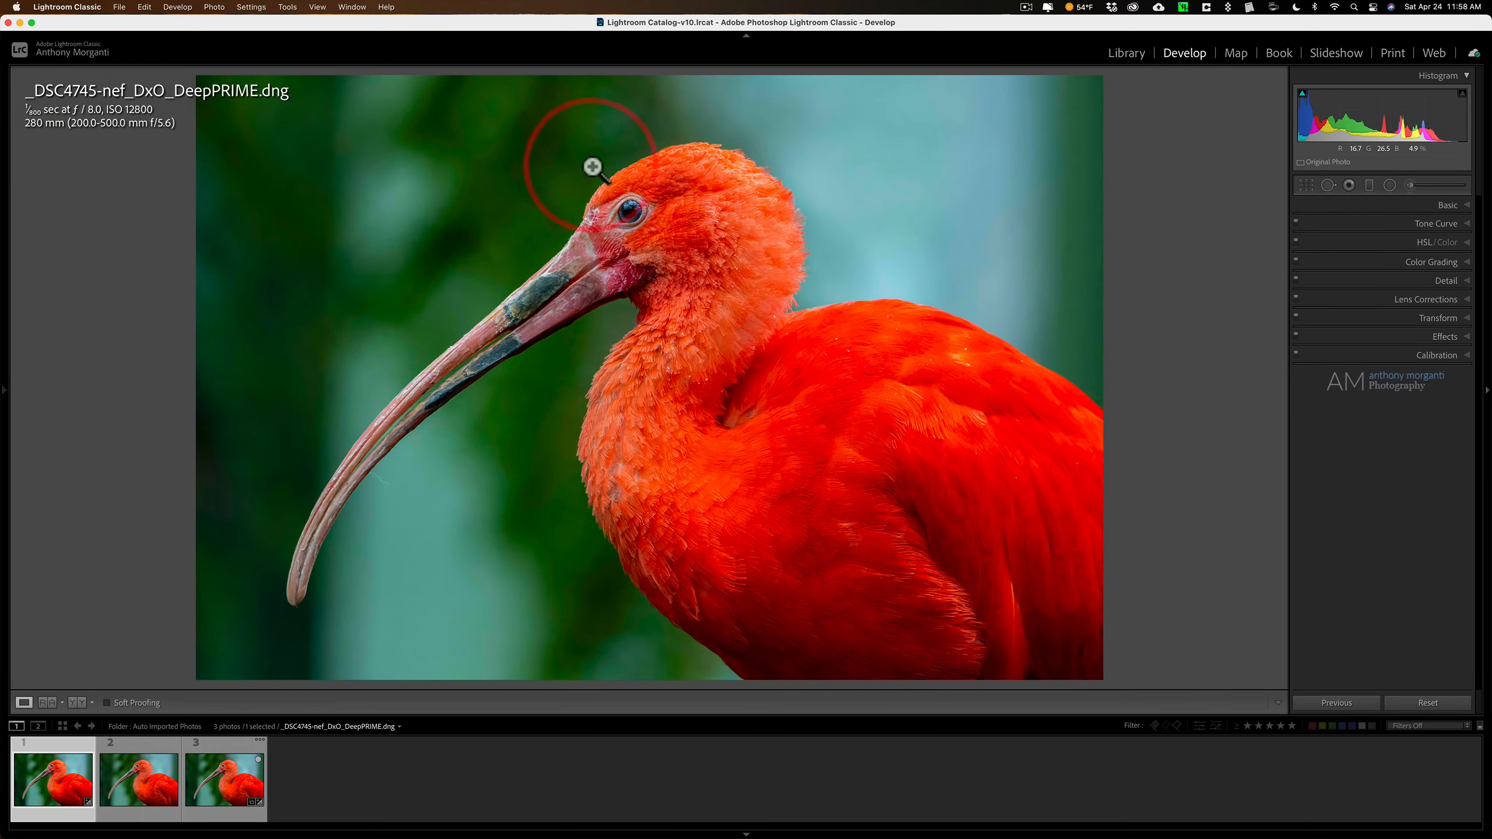
Step: Apply the develop settings of _DSC4745.NEF to _DSC4745-nef_DxO_DeepPRIME.dng as the previously selected photo
click(223, 779)
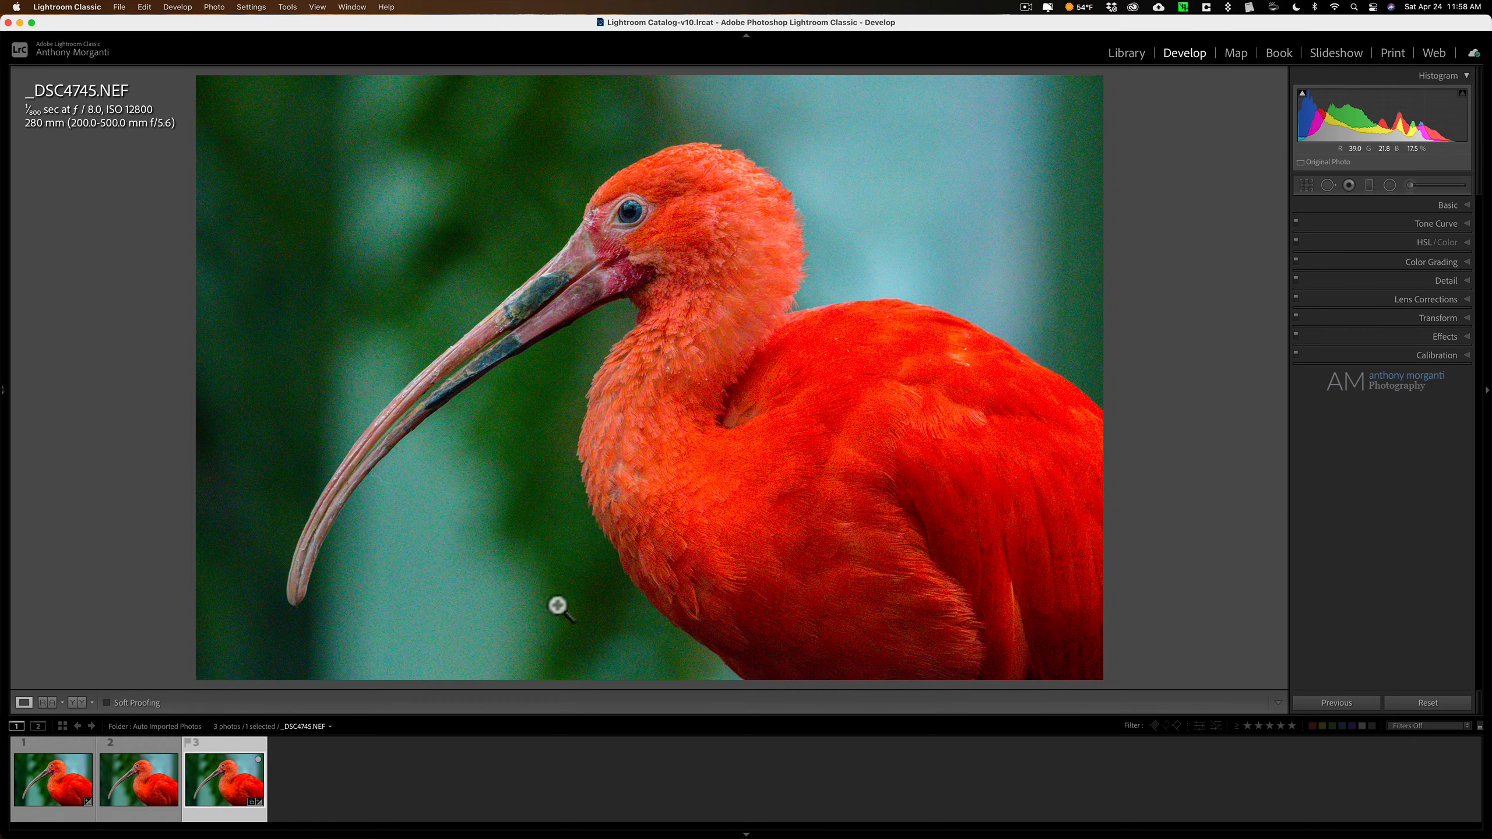
click(62, 778)
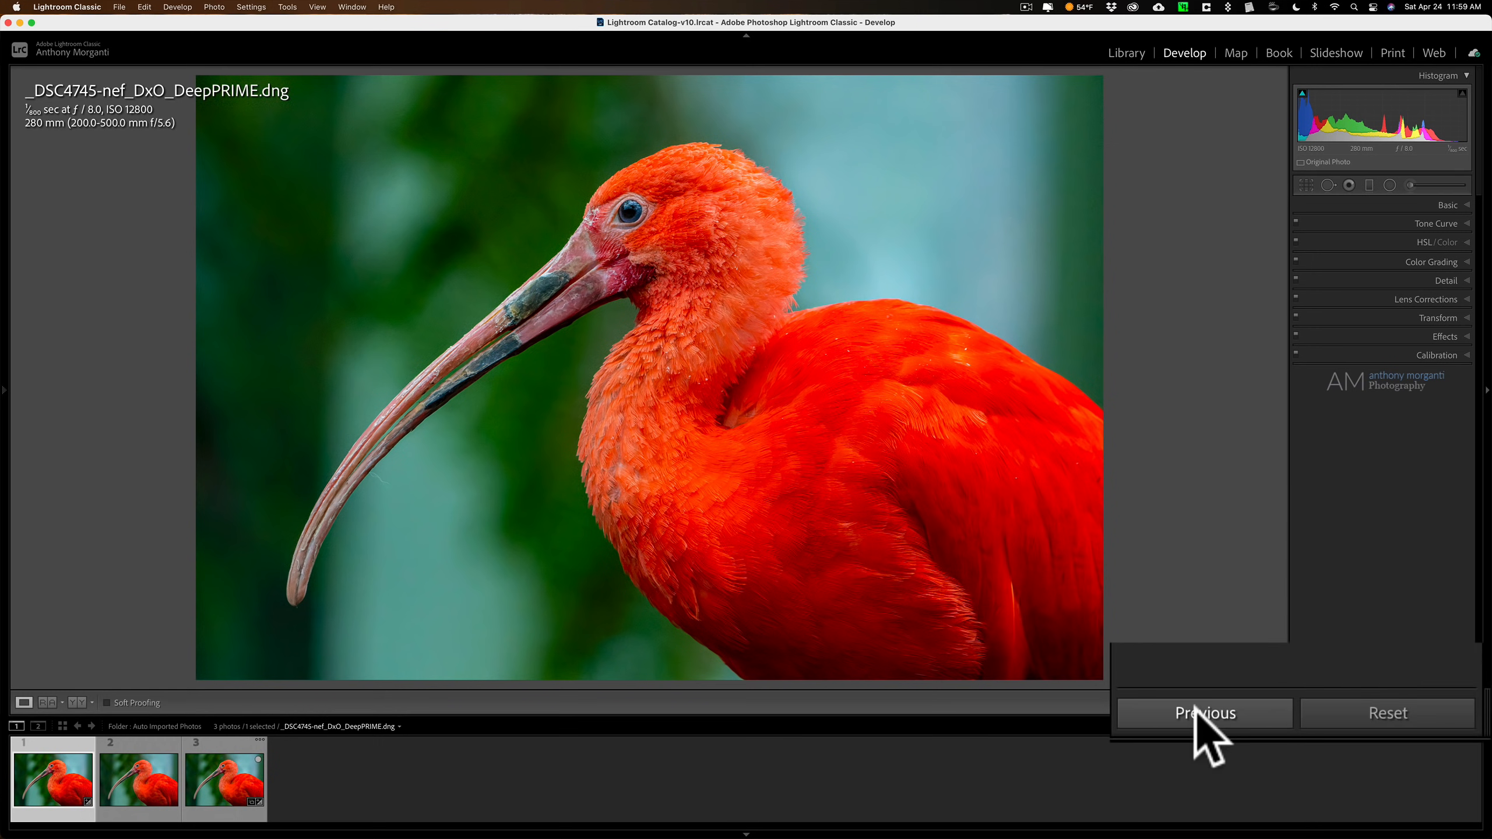
click(1195, 707)
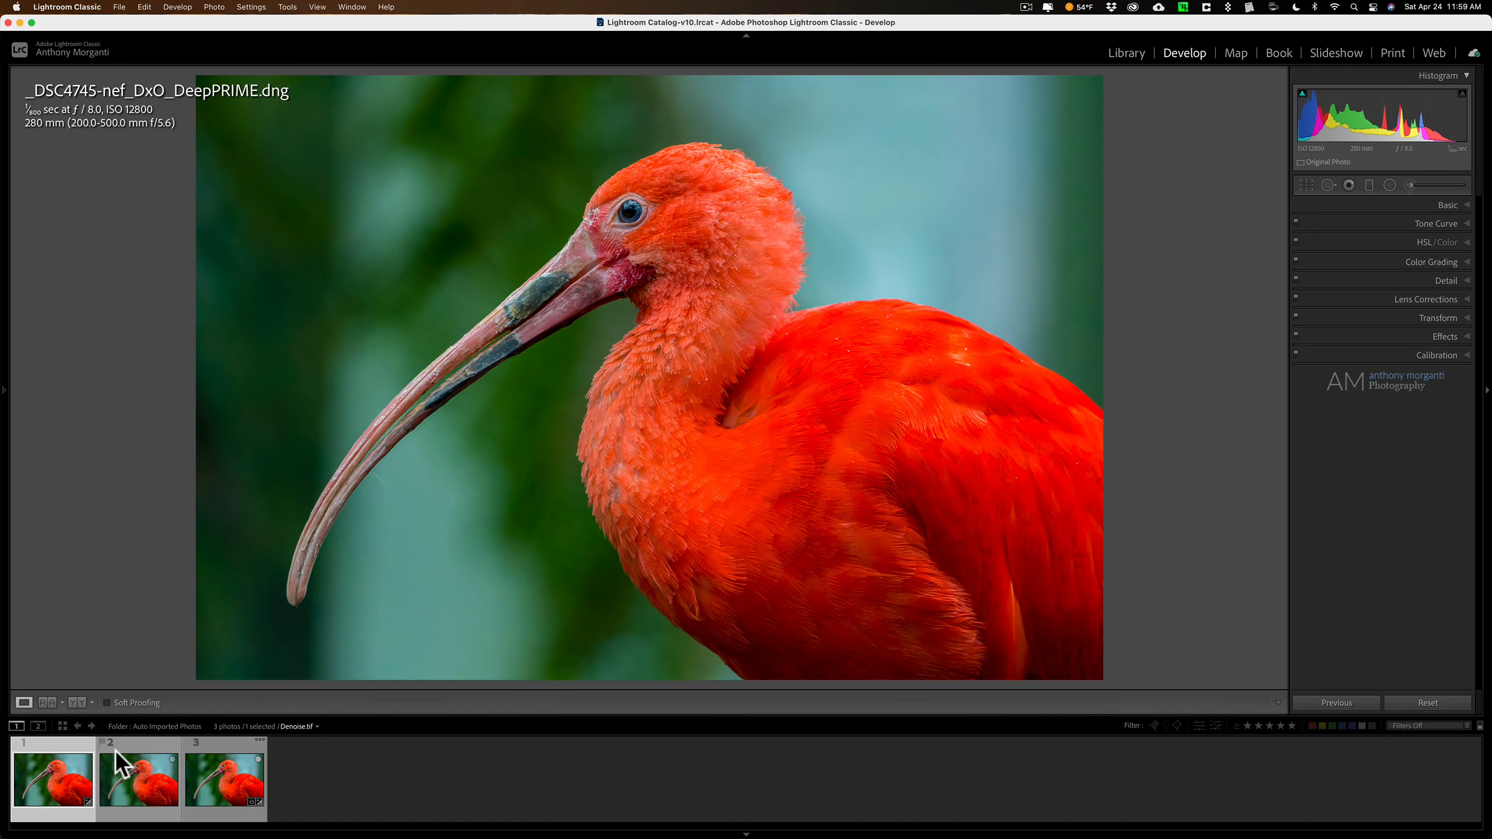
Step: Zoom in on the bird's head and beak in _DSC4745.NEF and compare its framing and noise with Denoise.tif
click(217, 777)
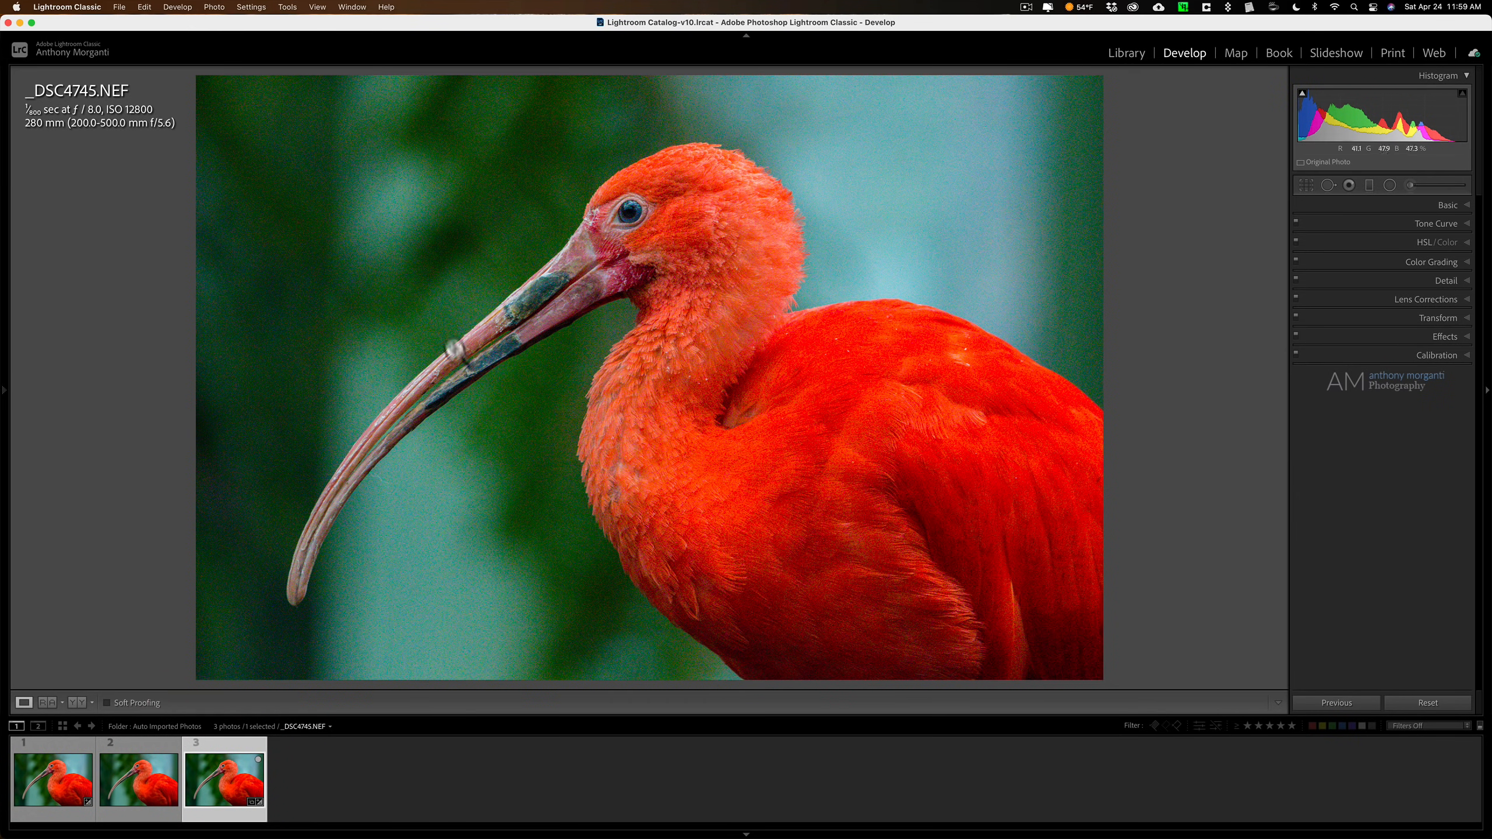
key(super)
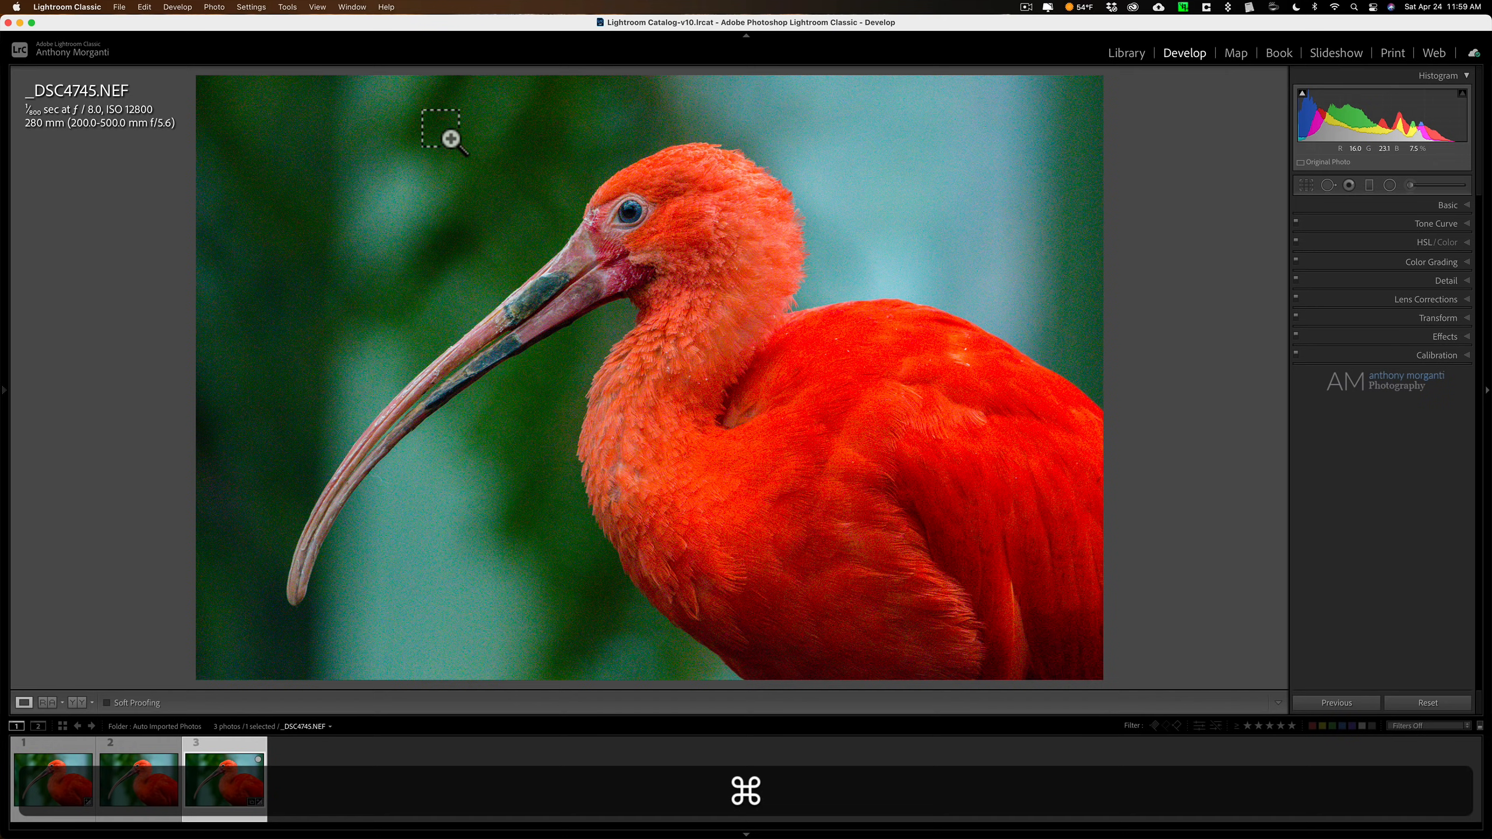
drag(450, 137, 752, 352)
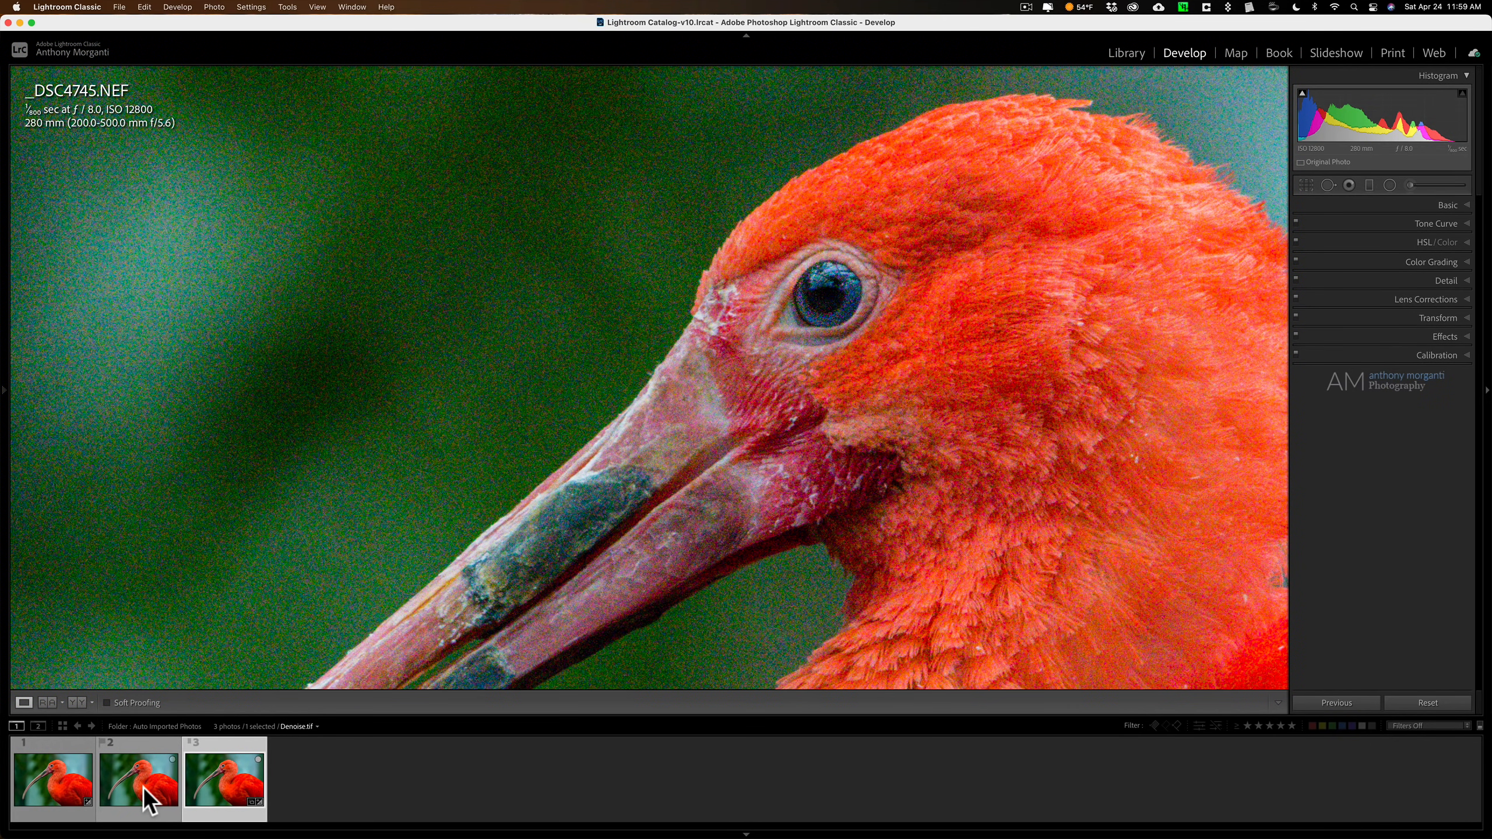
click(143, 785)
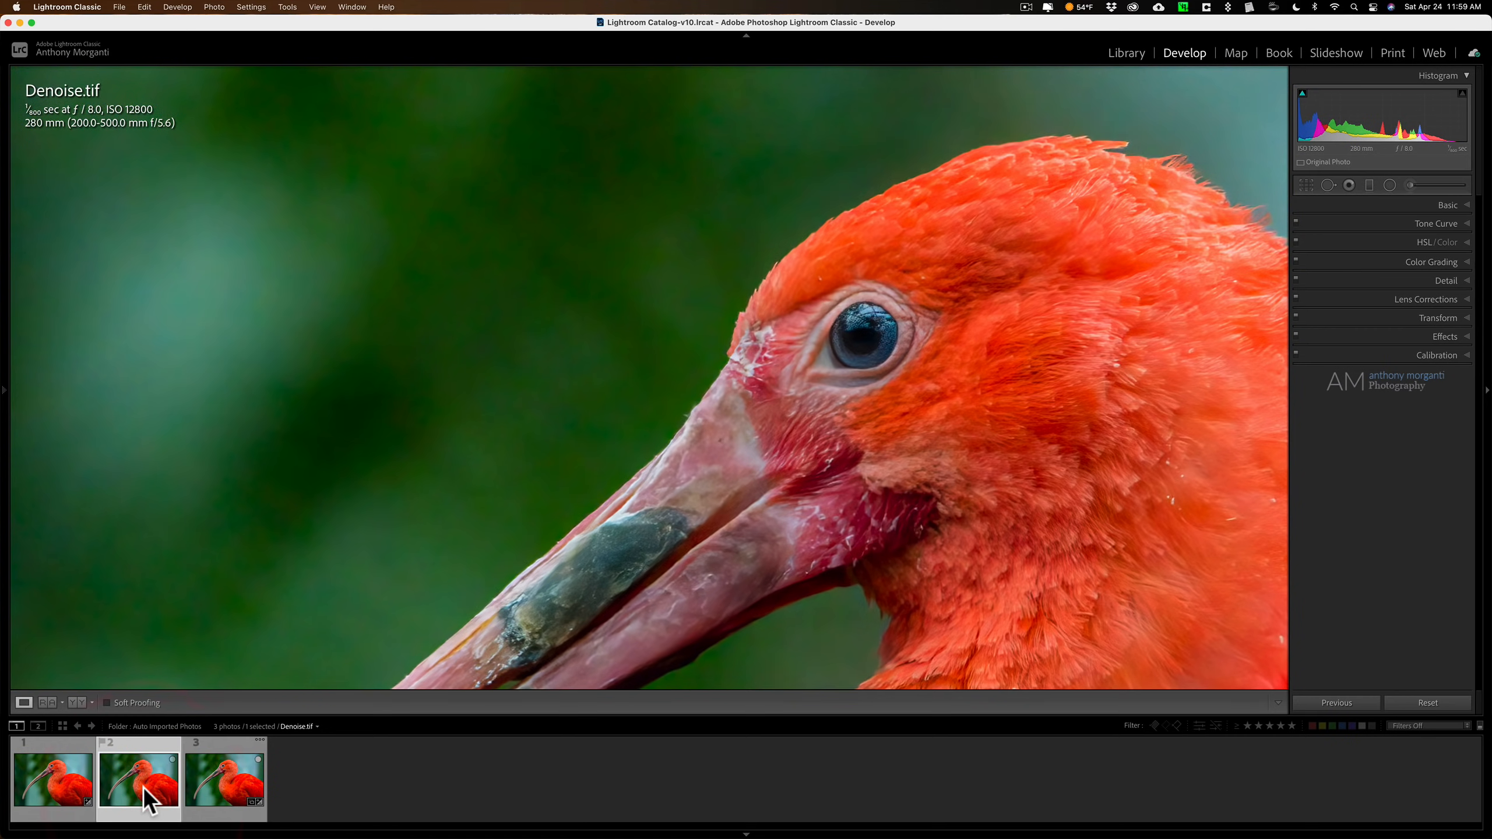
click(224, 786)
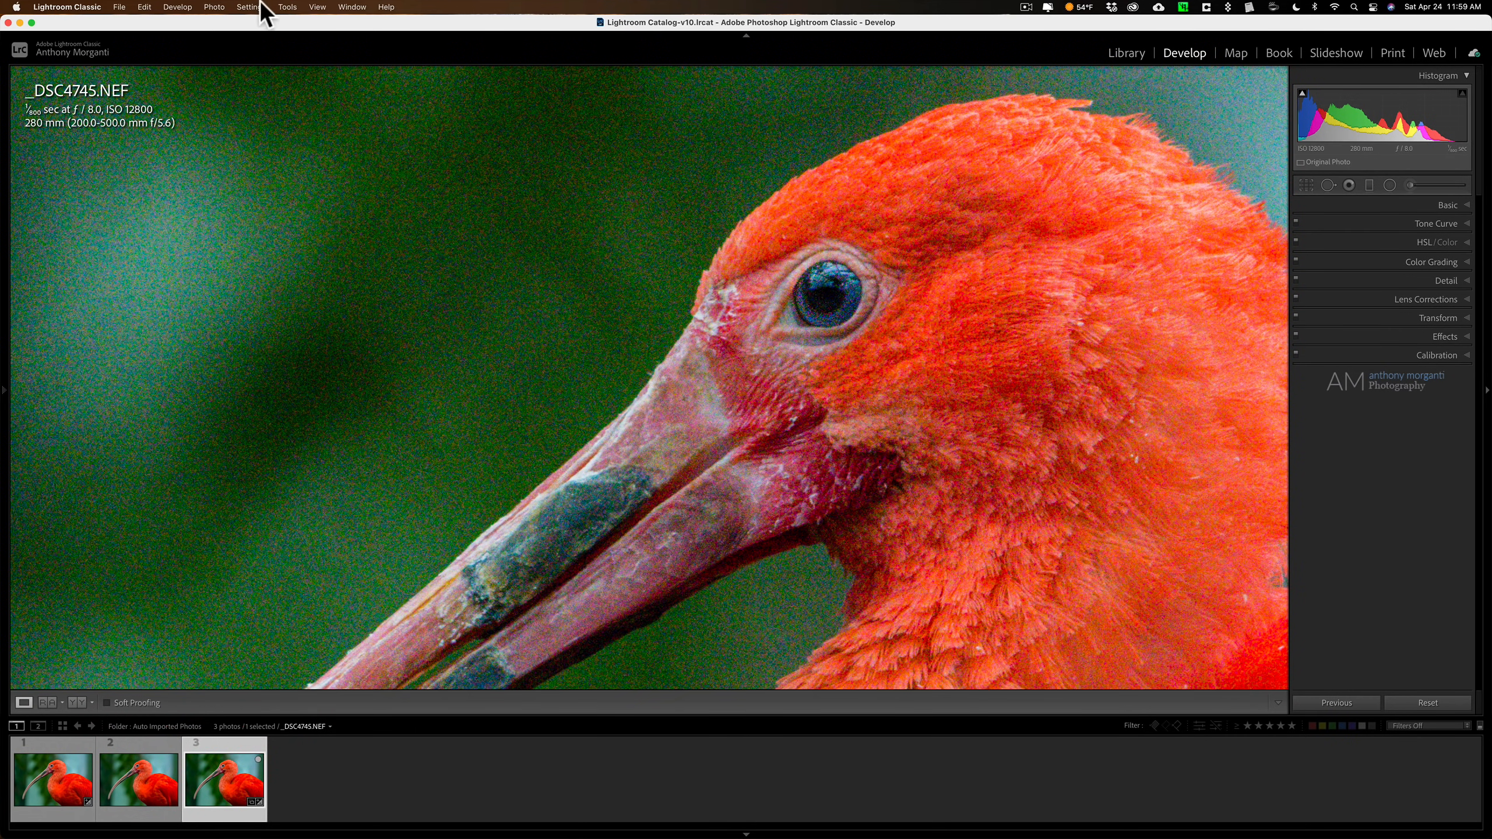
Step: Lock the zoom position across the photos and check that Denoise.tif shows the same area of the bird's head
click(317, 7)
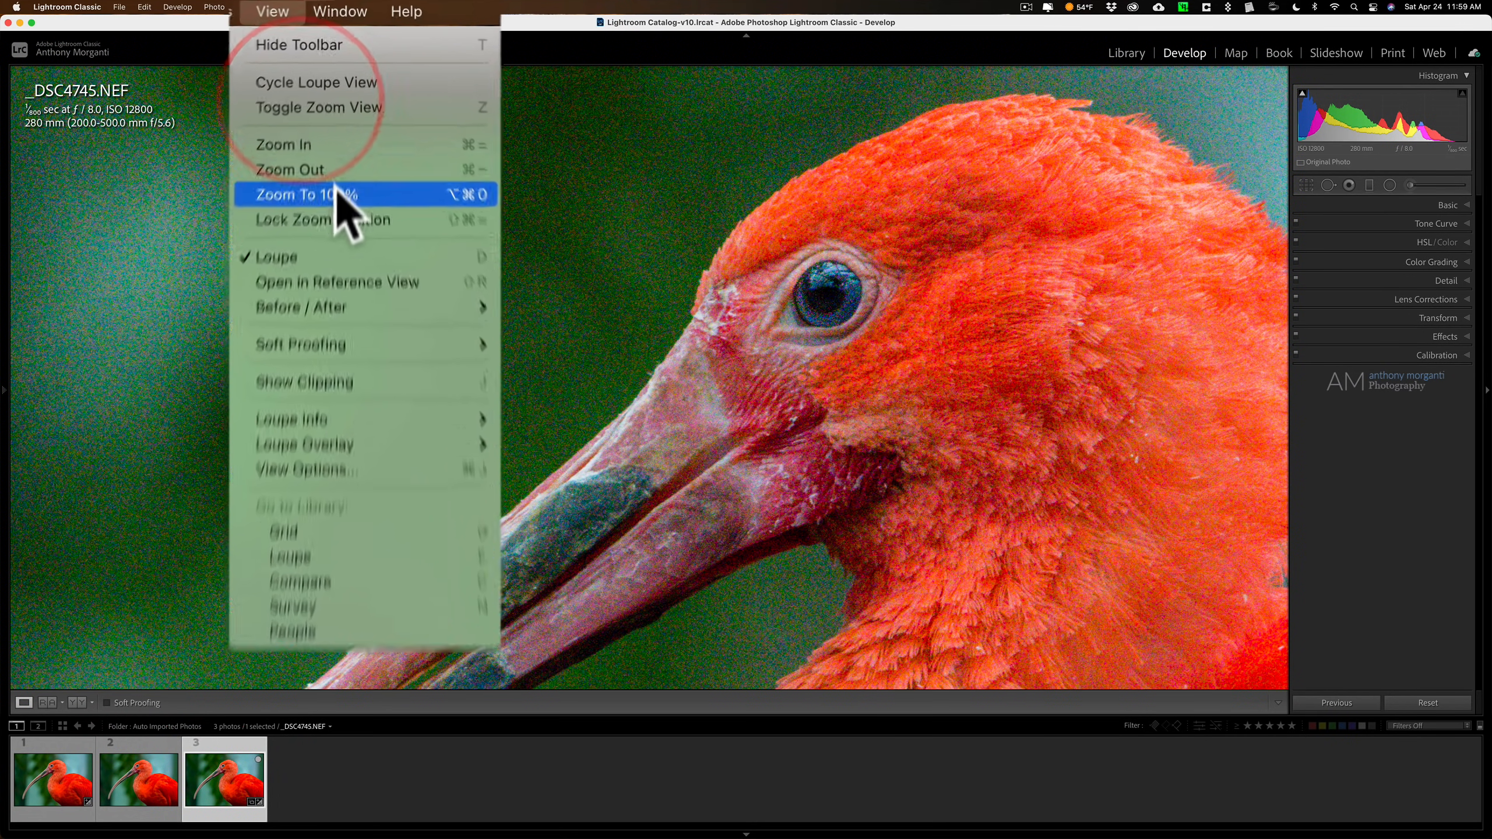
click(333, 222)
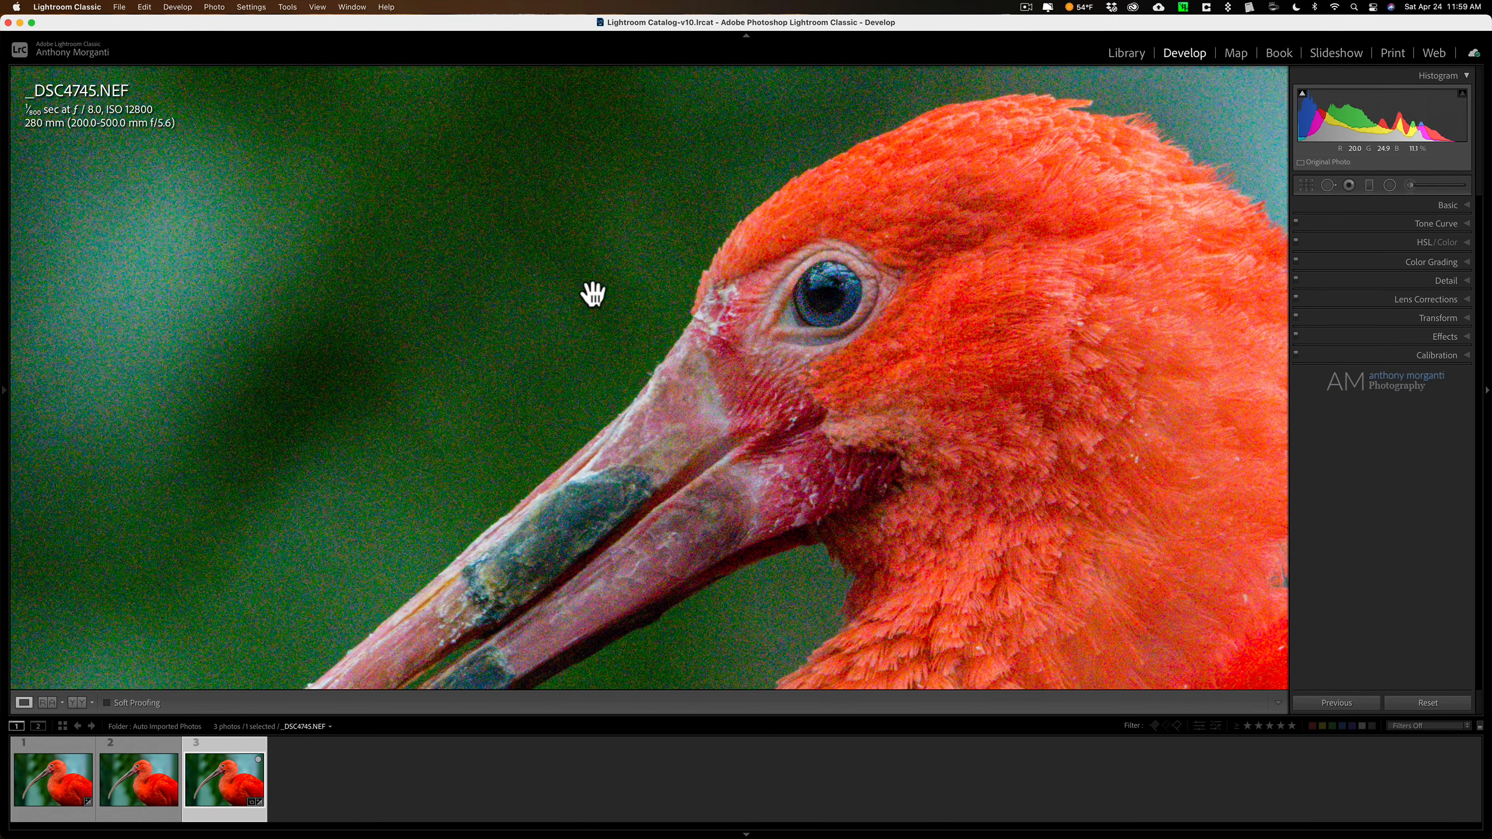
click(140, 783)
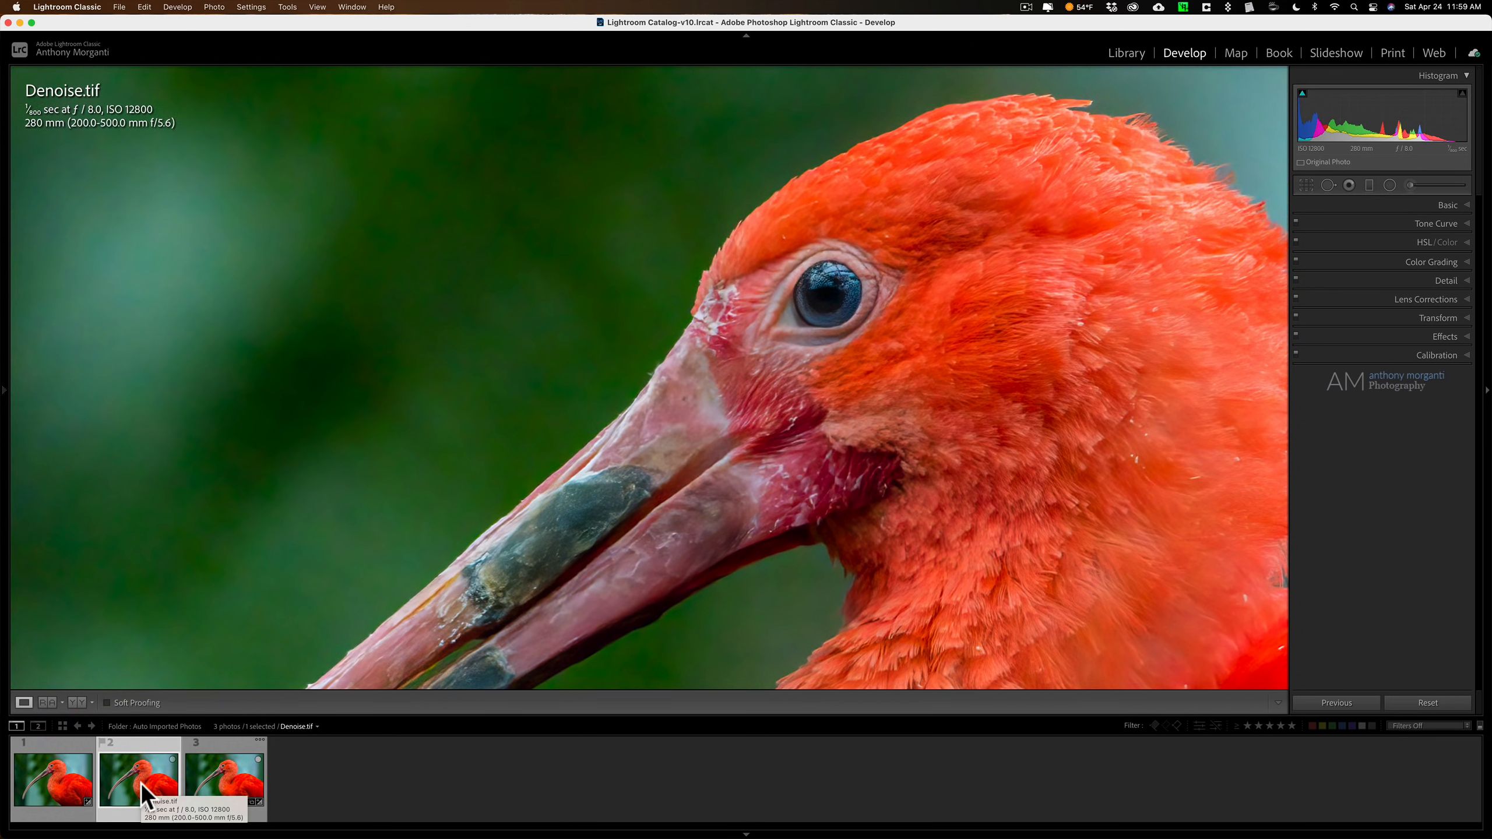
Step: Compare the eye, feather and background detail in _DSC4745-nef_DxO_DeepPRIME.dng and Denoise.tif by alternating between the two photos
click(65, 779)
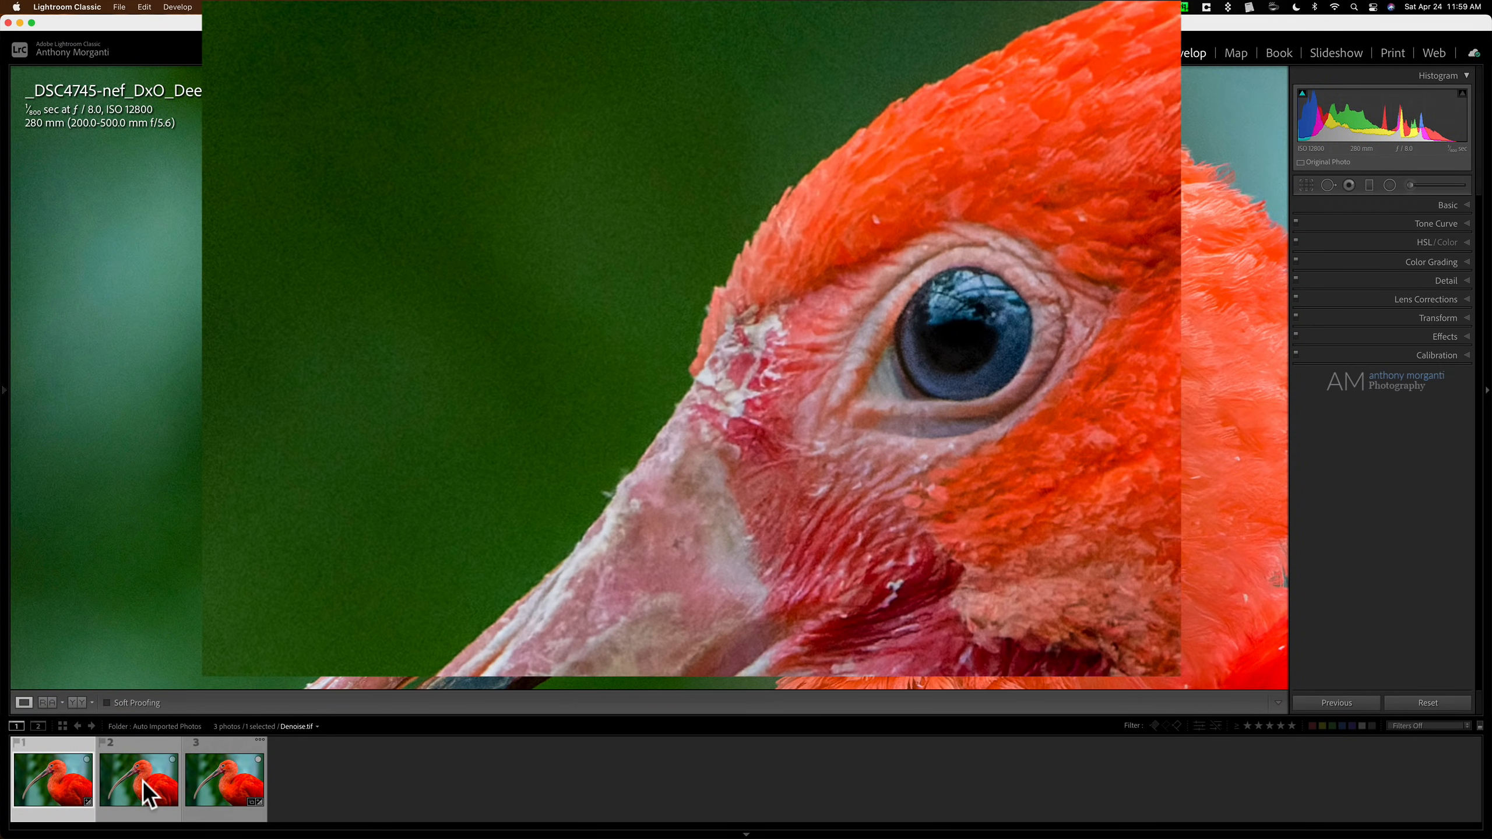
click(146, 788)
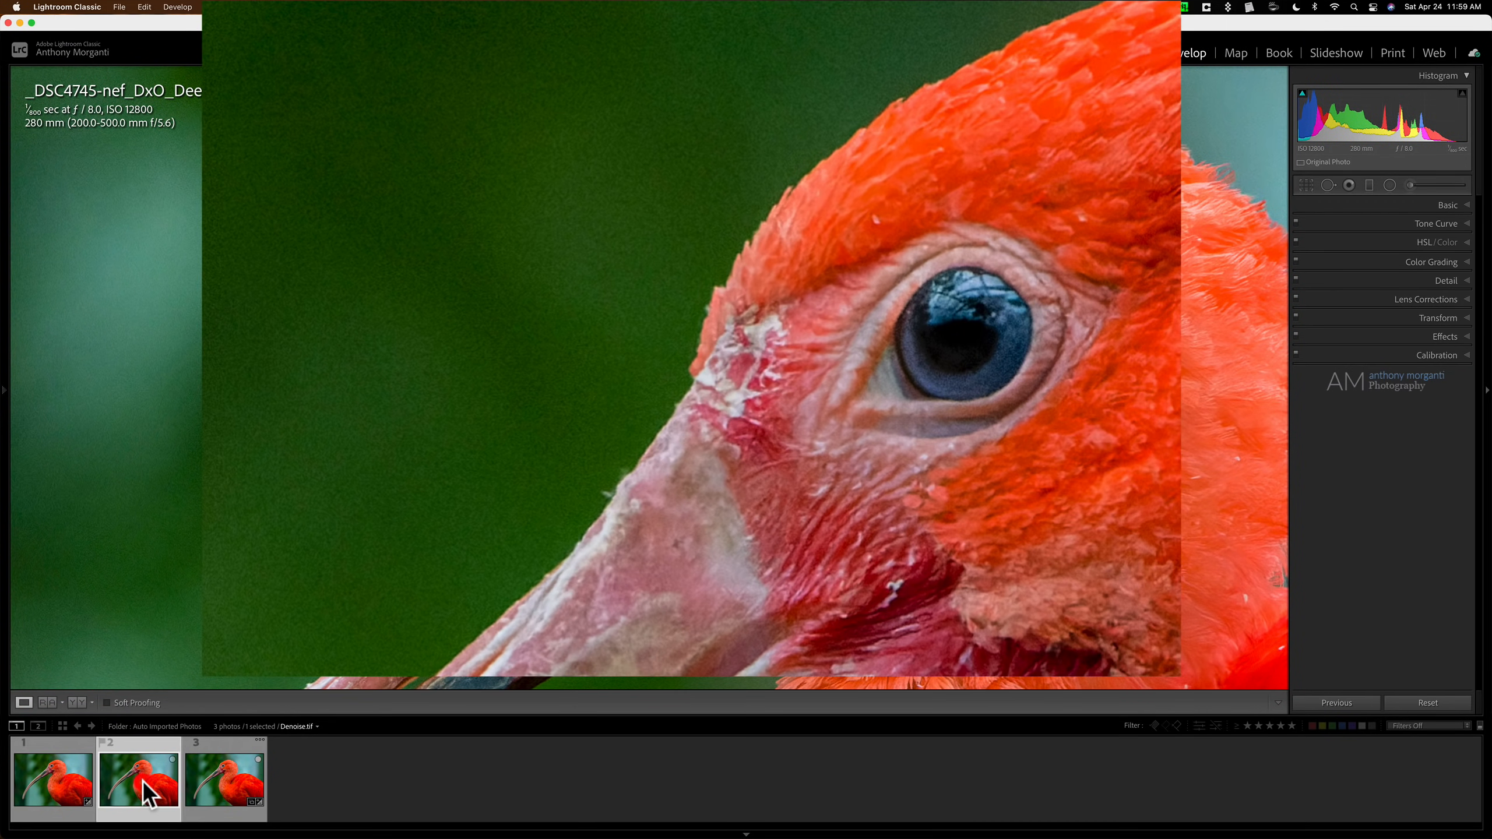
click(74, 782)
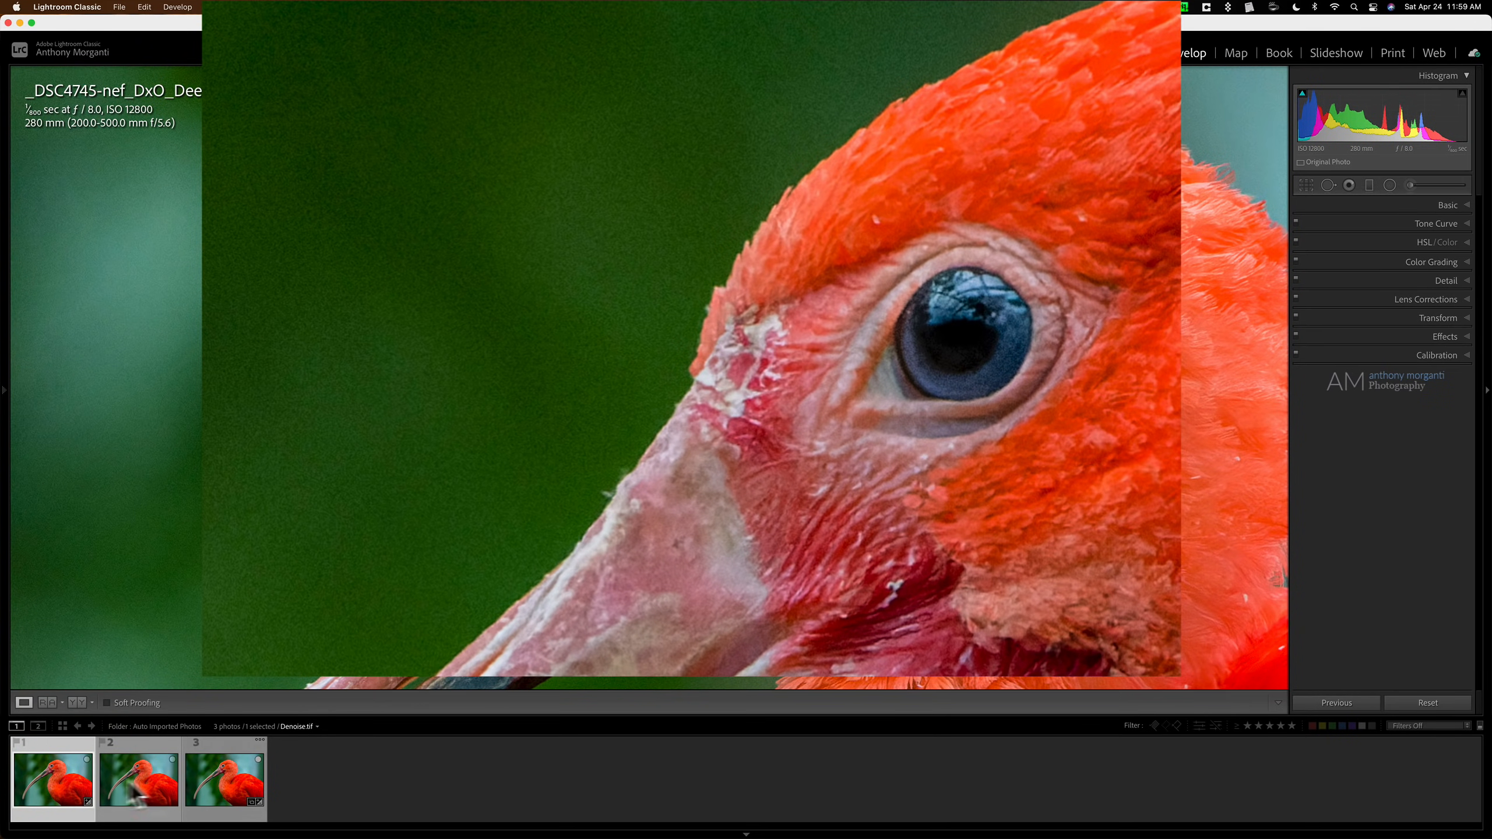
click(143, 779)
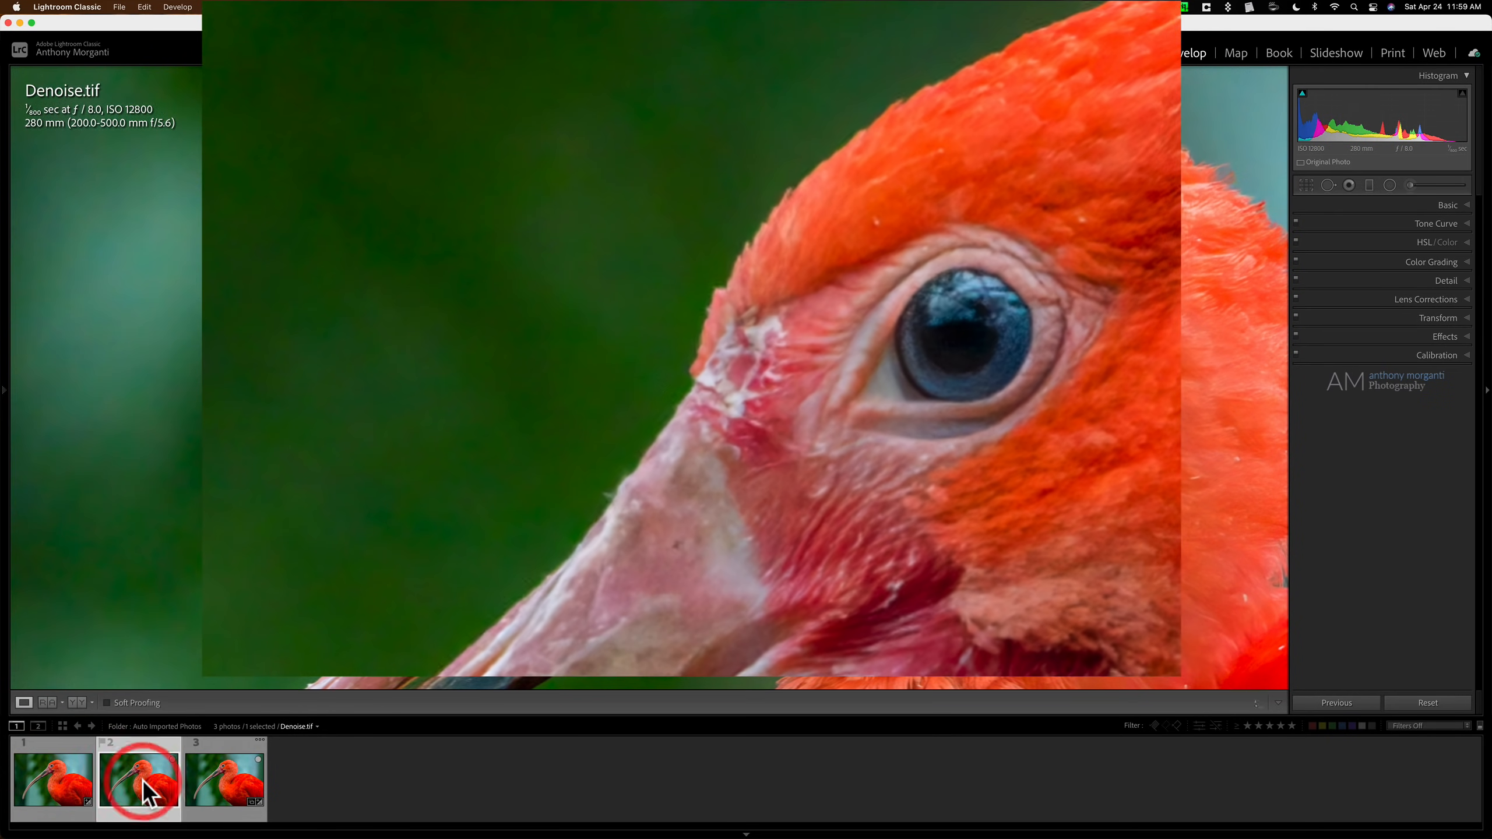
click(70, 795)
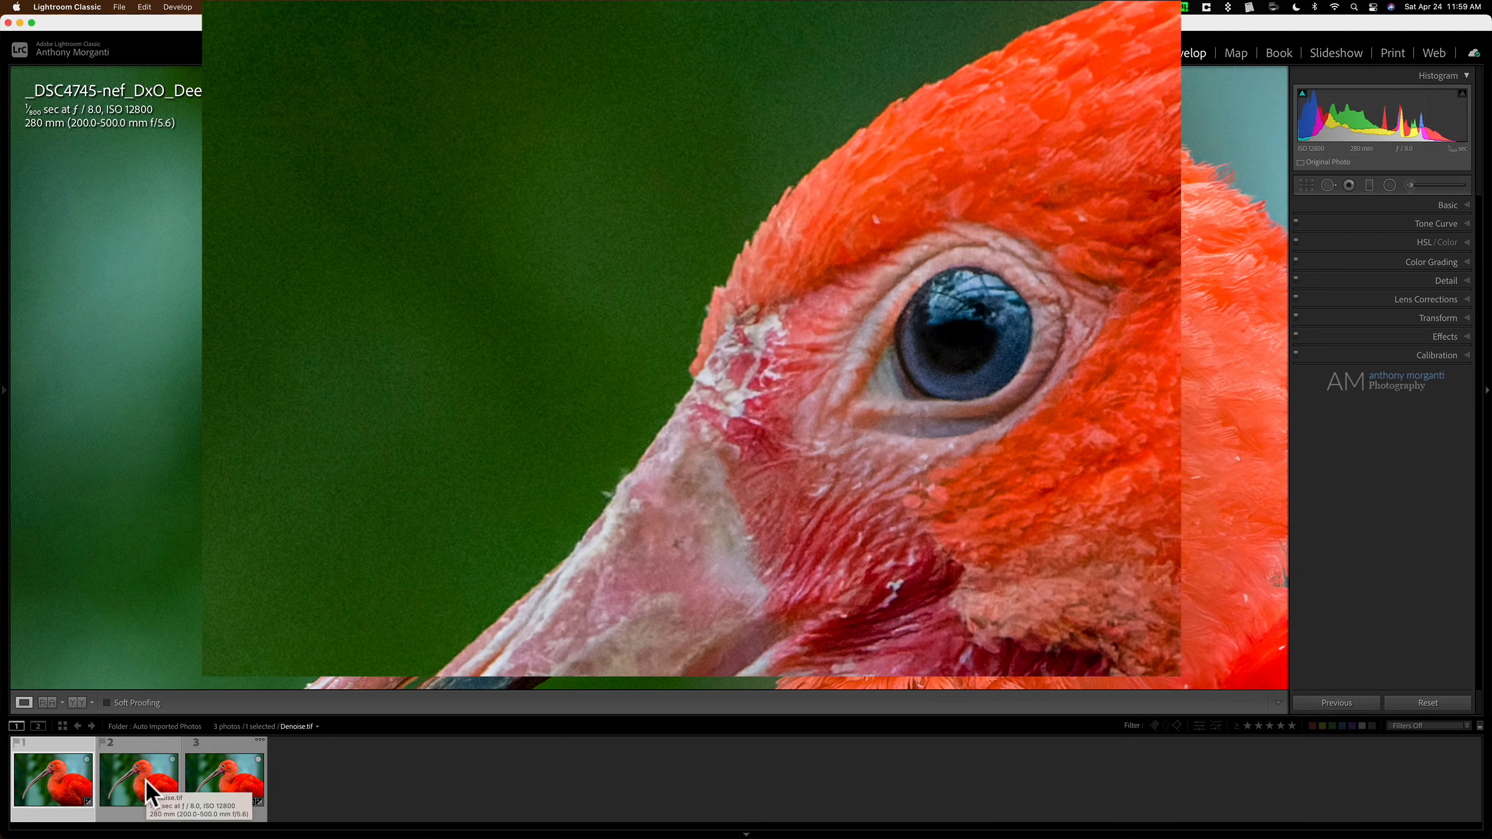
click(144, 779)
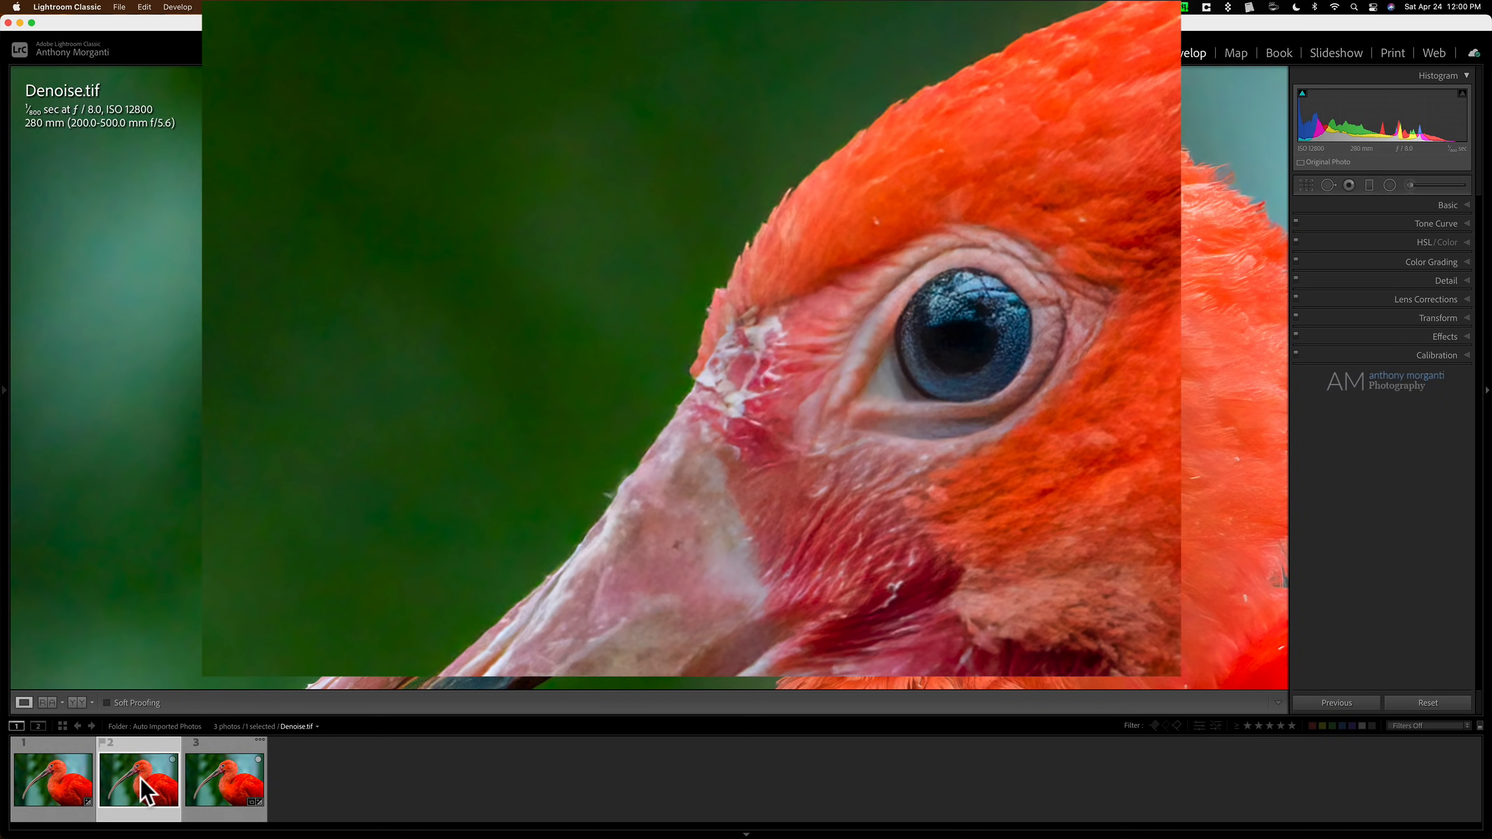
click(65, 793)
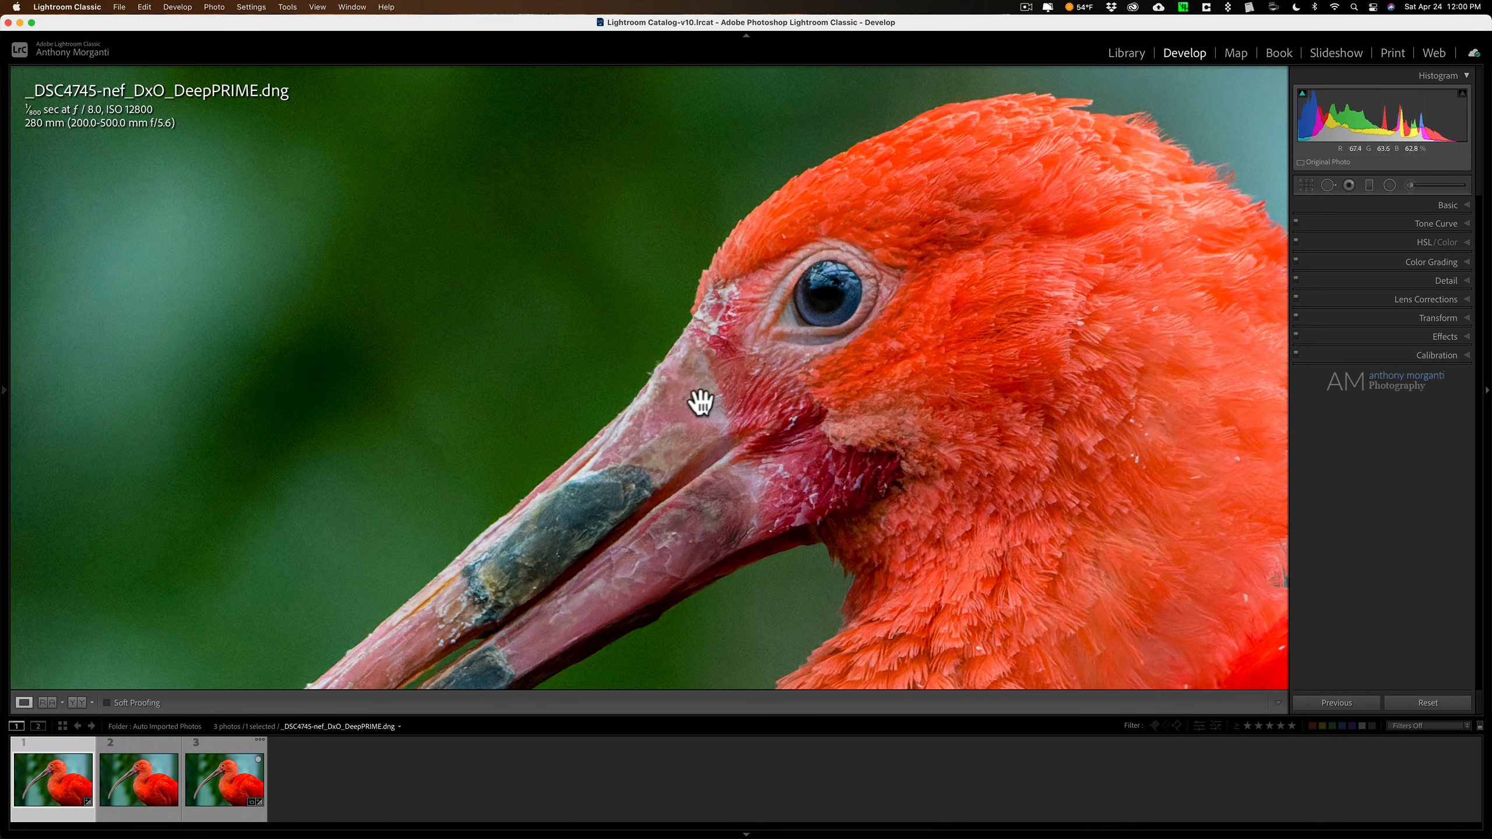
Step: Set the sharpening amount of Denoise.tif to 57 in the Detail settings
click(138, 782)
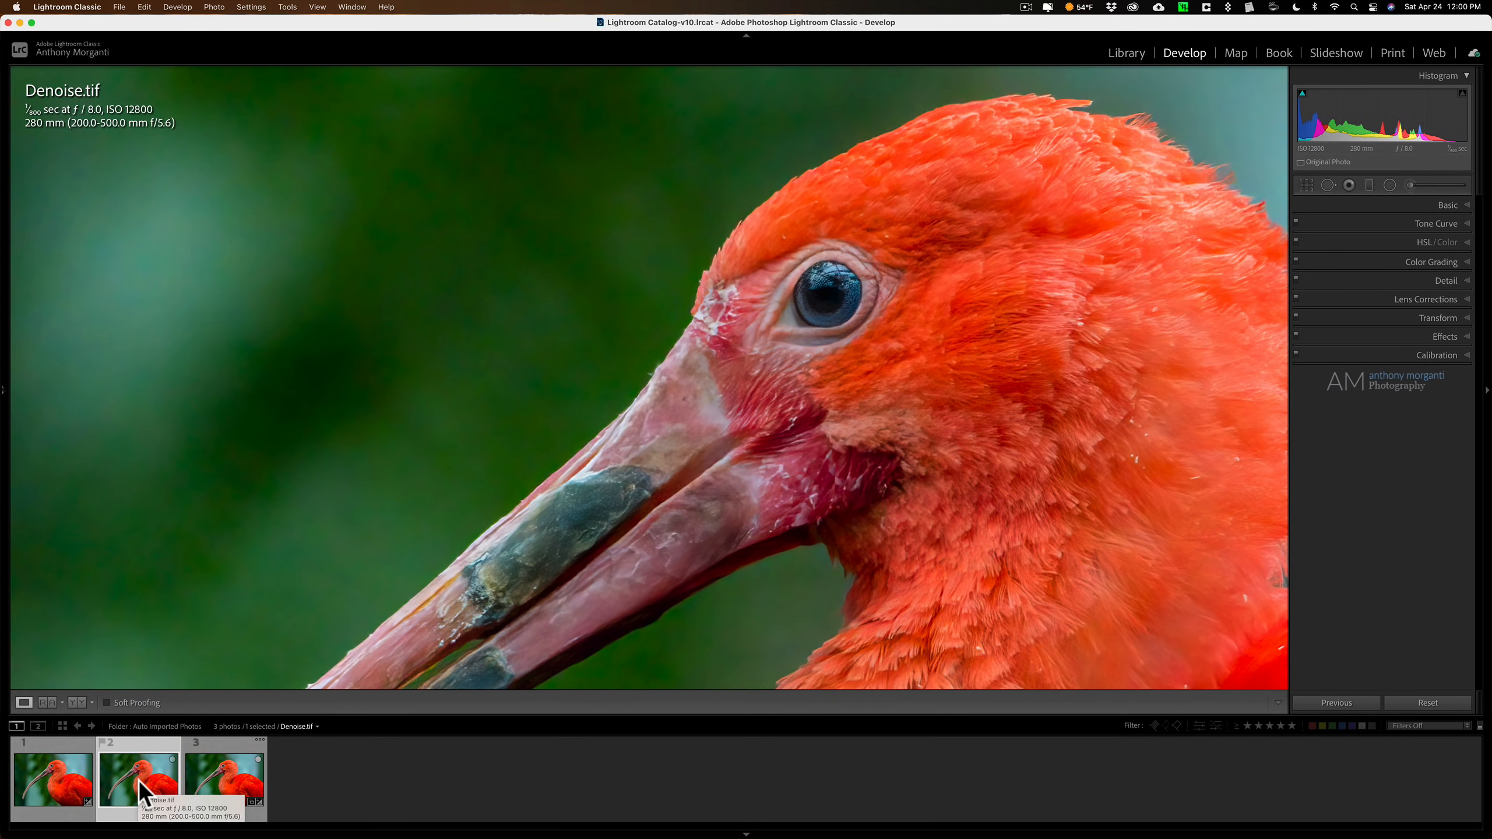
click(1442, 282)
drag(1351, 309, 1378, 309)
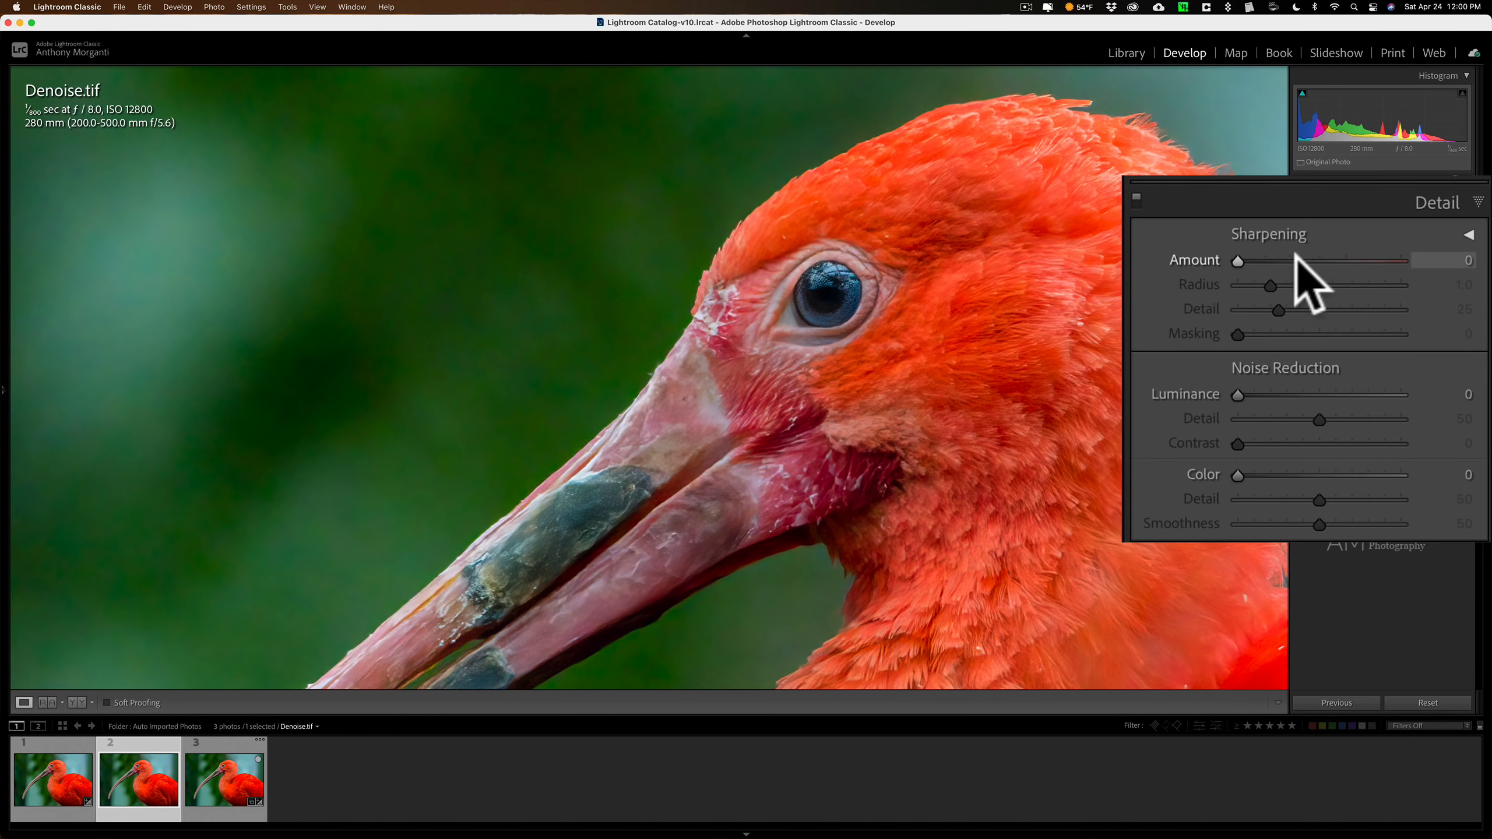
click(1298, 257)
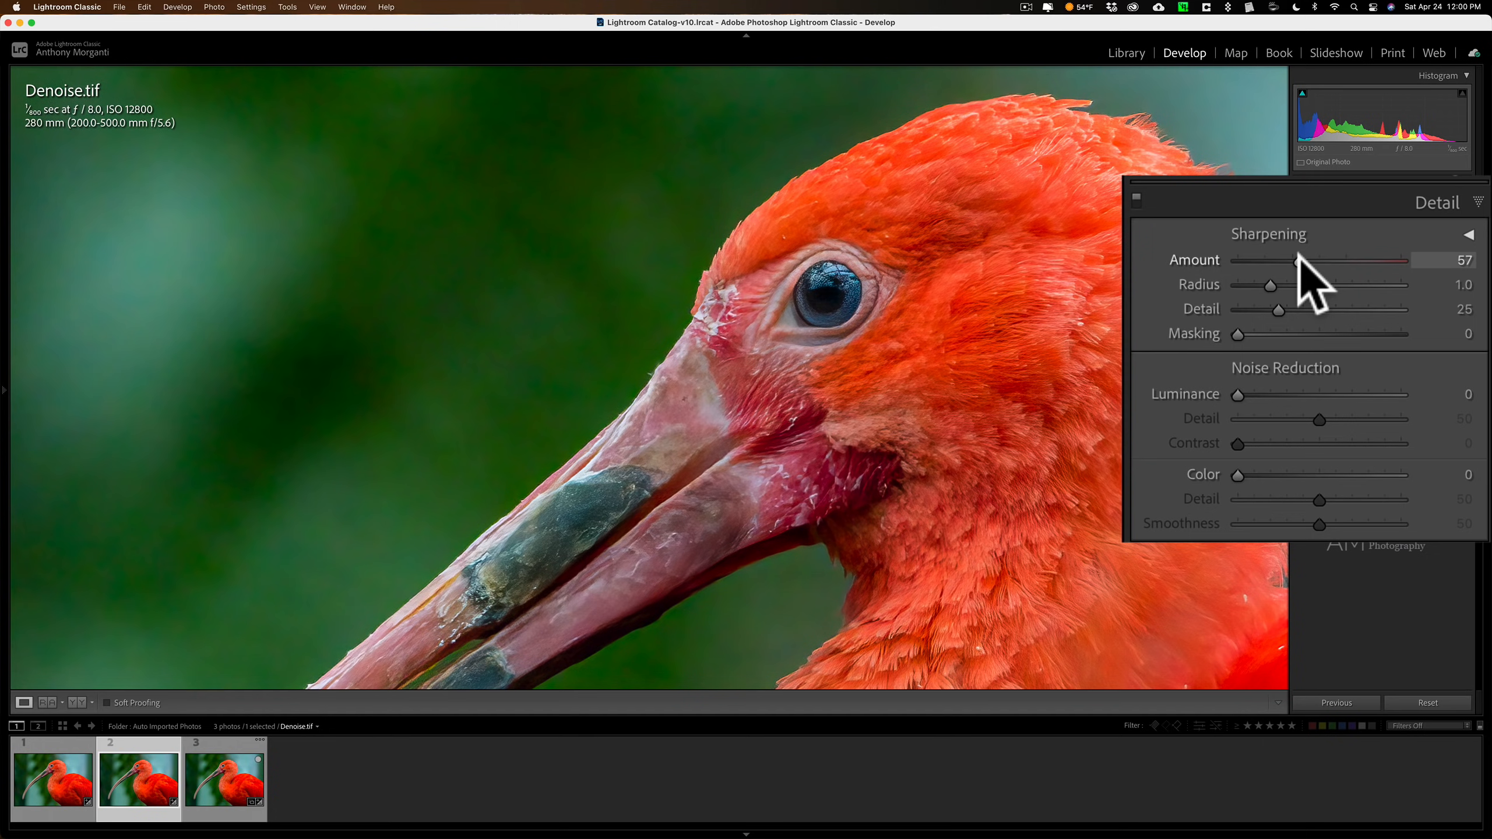
Step: Set luminance noise reduction to 50 on _DSC4745-nef_DxO_DeepPRIME.dng and check it against Denoise.tif
click(48, 786)
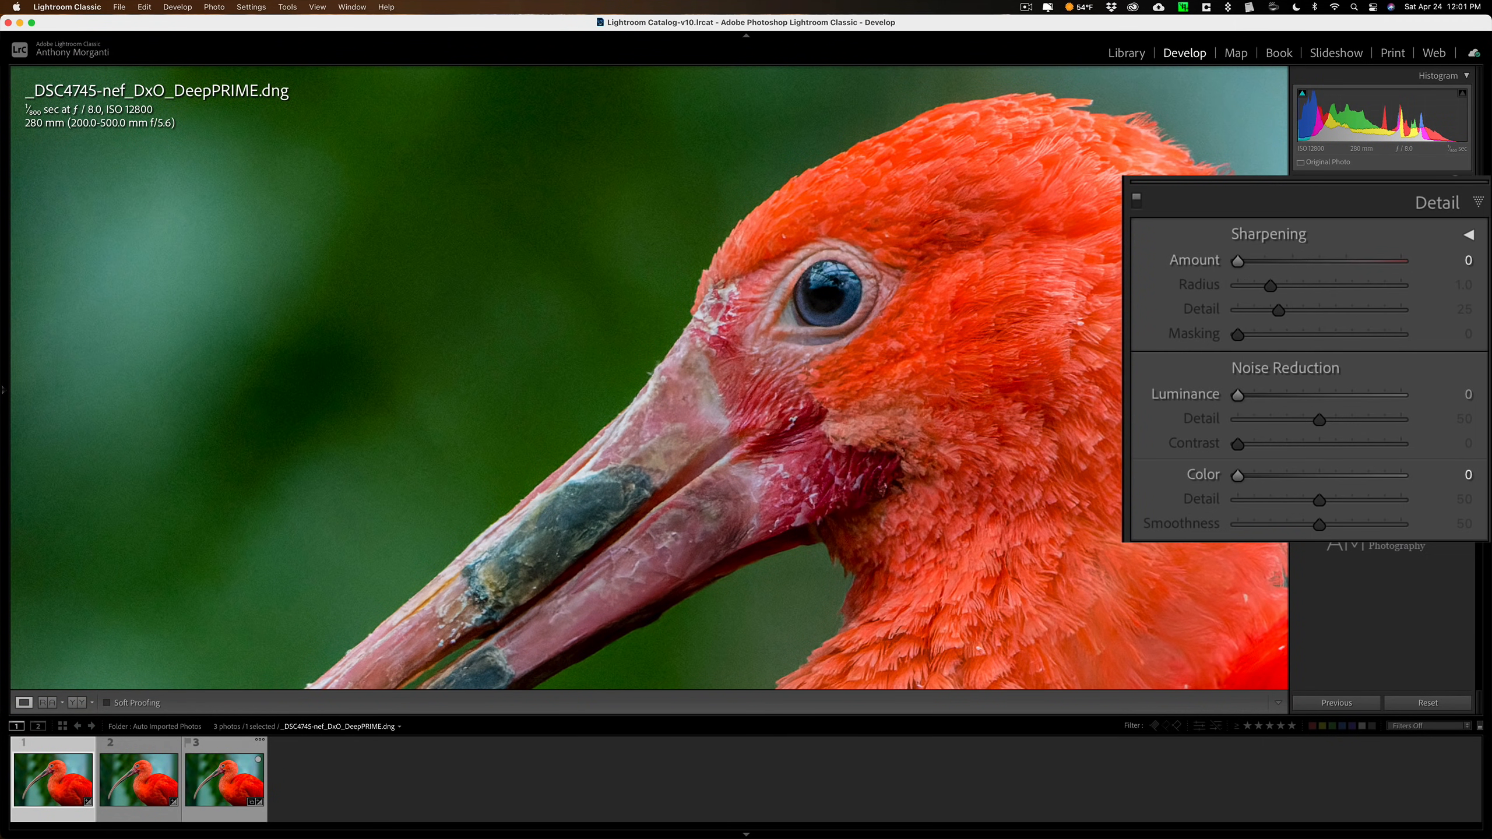
click(1317, 394)
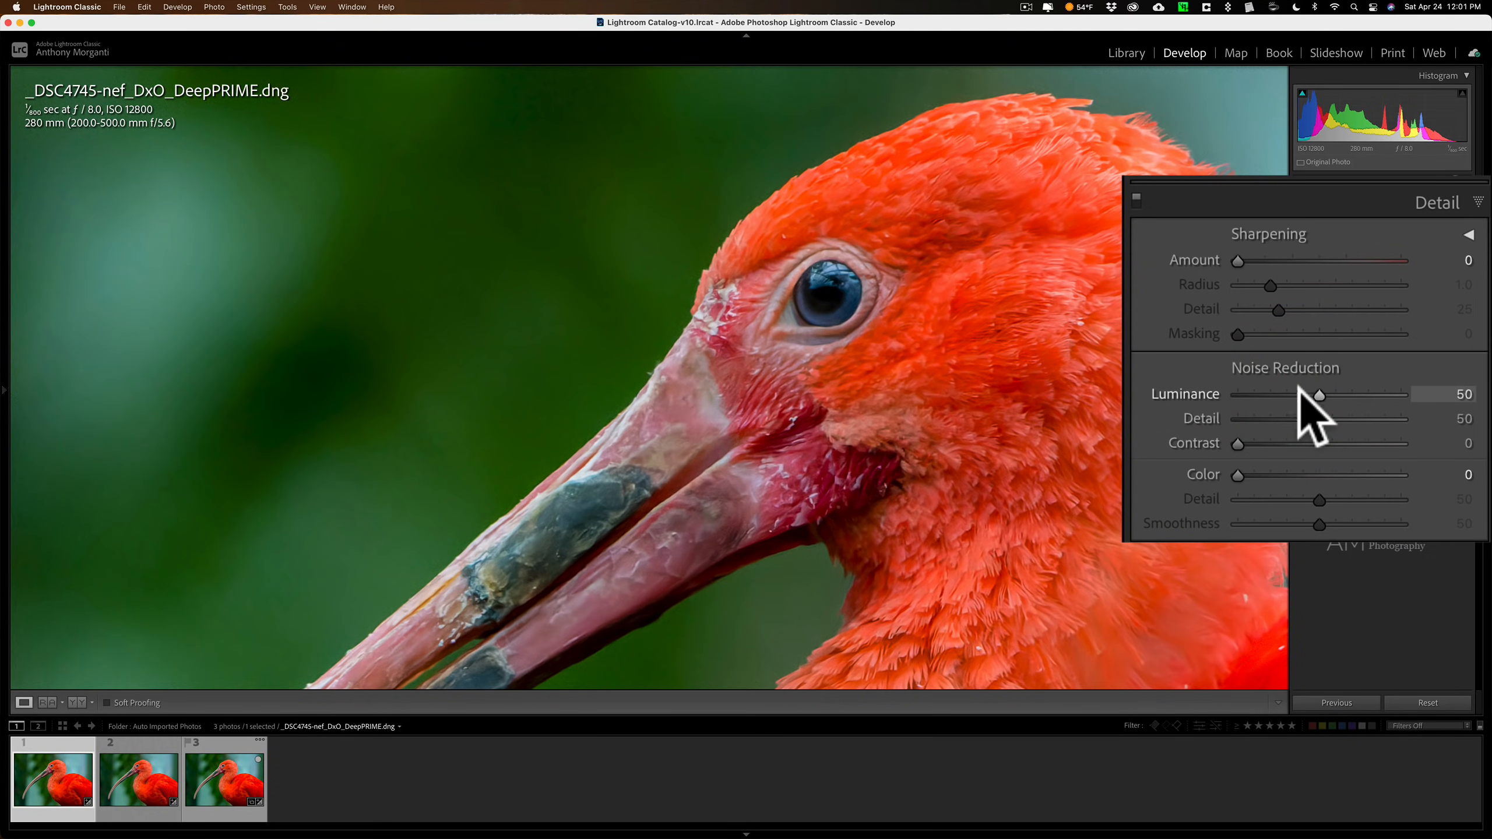
click(118, 787)
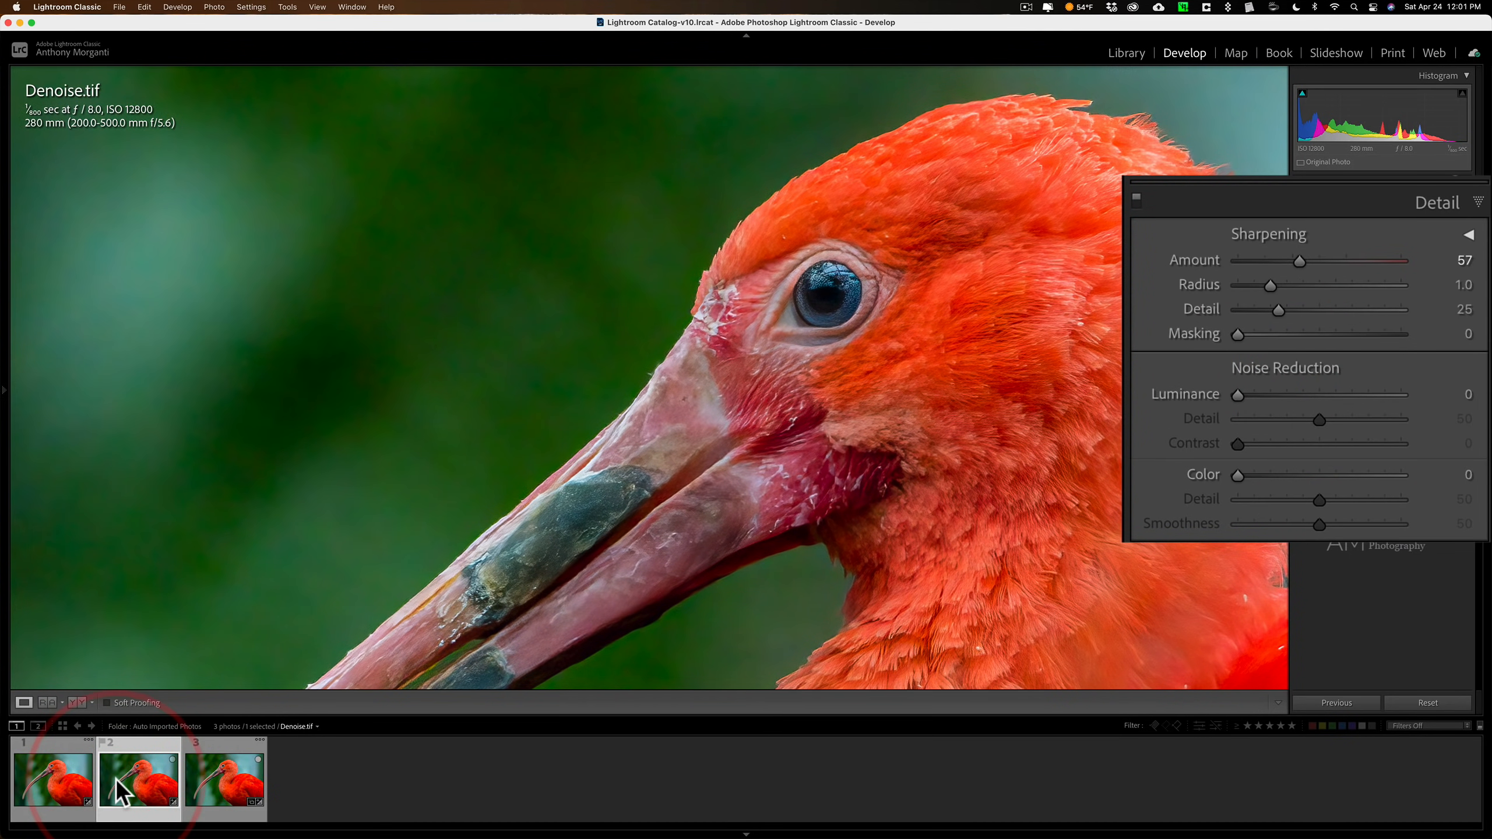
Step: Set the sharpening amount of _DSC4745-nef_DxO_DeepPRIME.dng to 40 and compare the photo with Denoise.tif and _DSC4745.NEF
click(73, 789)
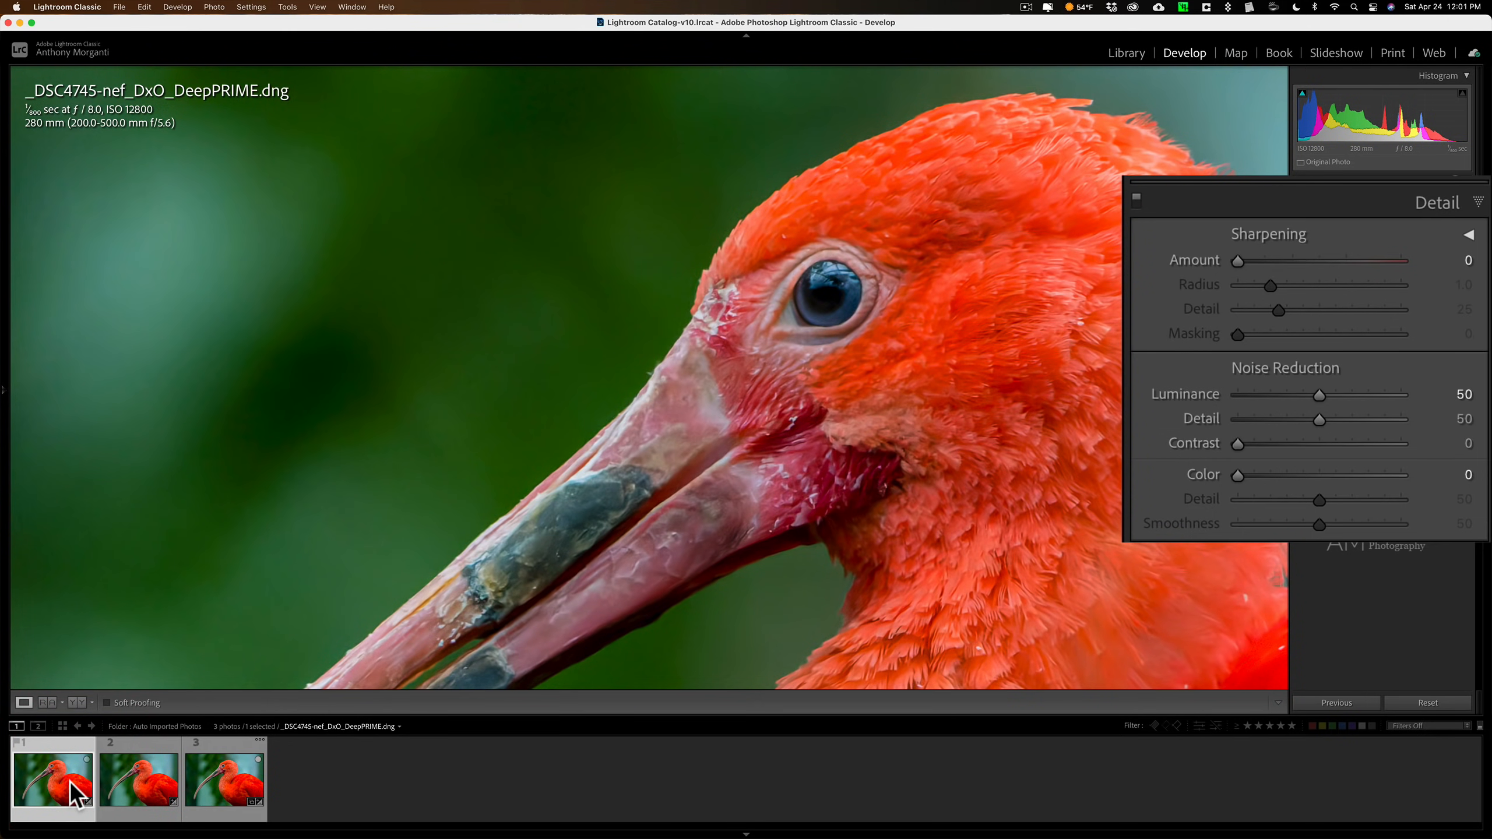
click(1280, 254)
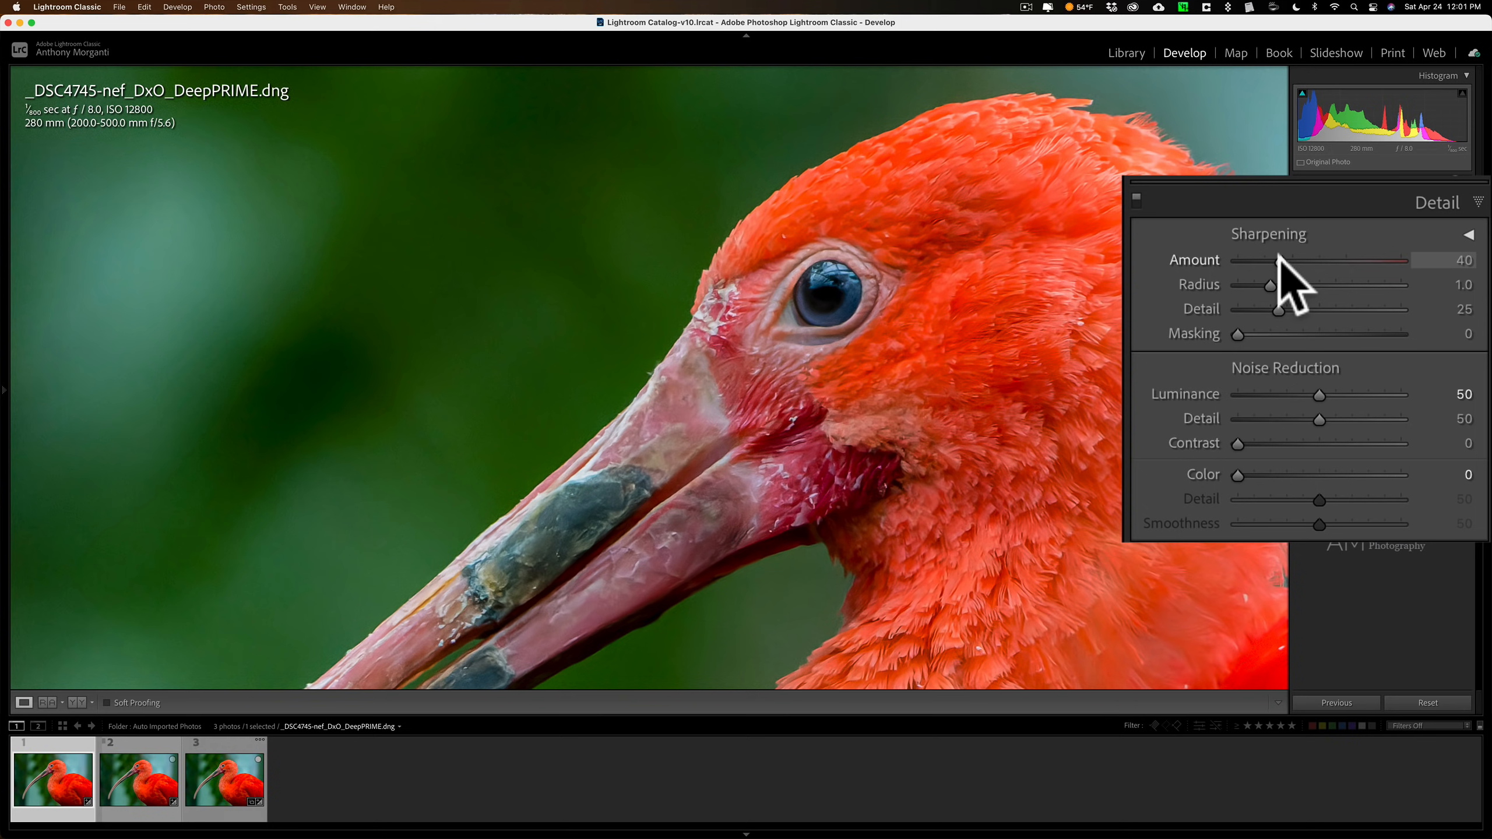
click(134, 791)
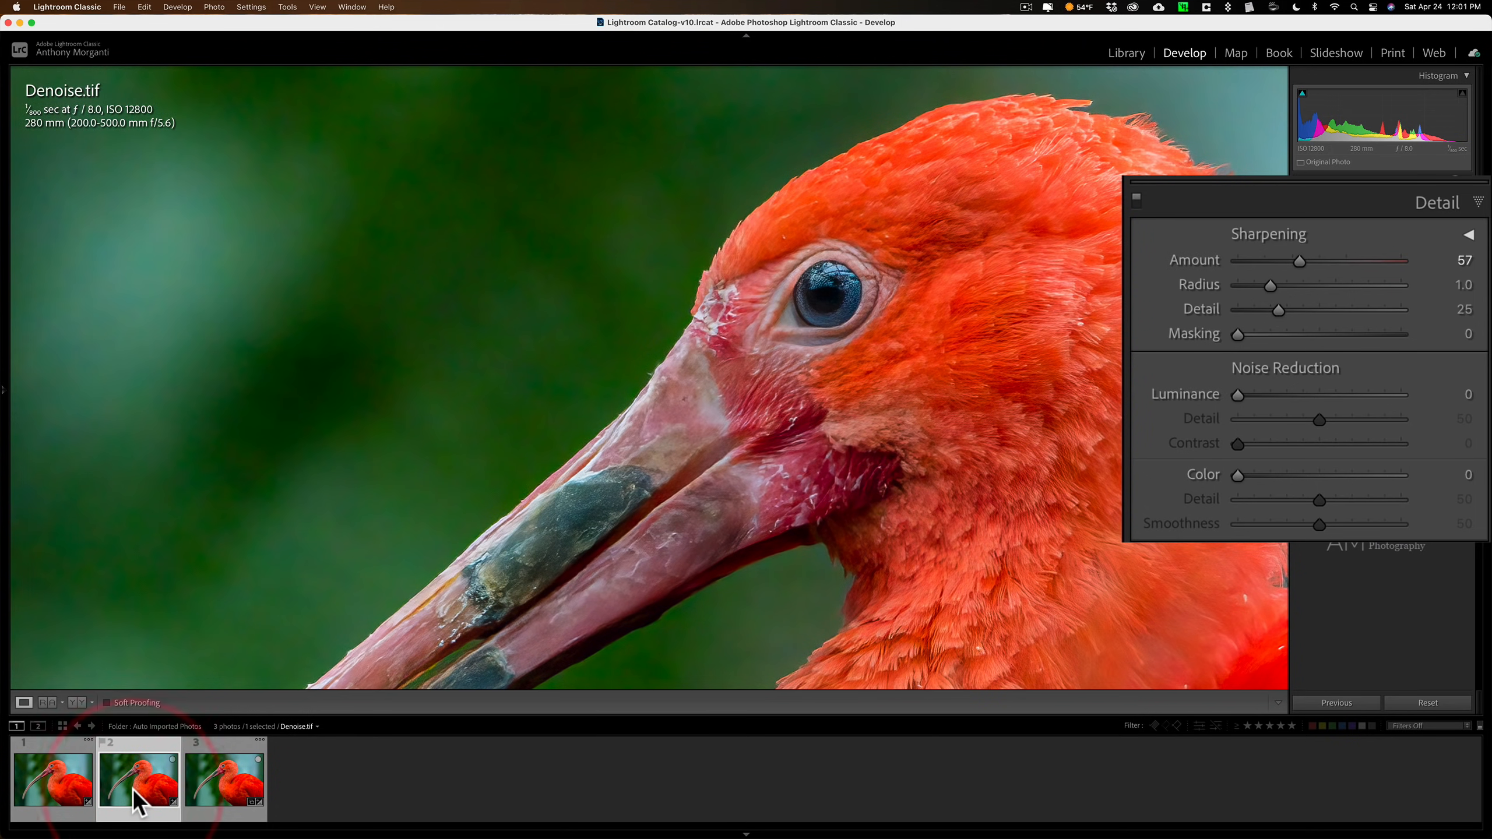
click(62, 786)
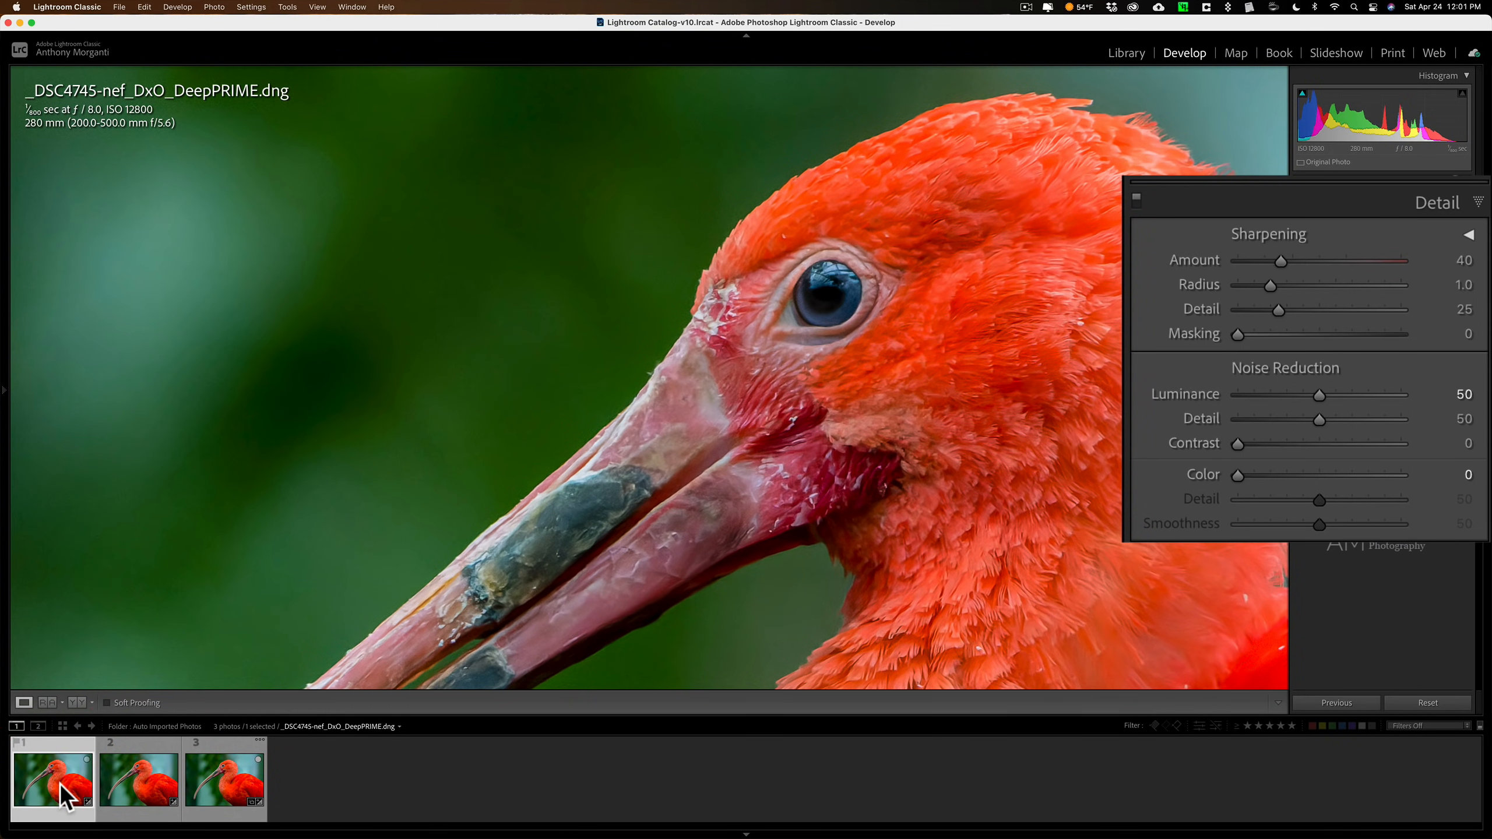
click(135, 791)
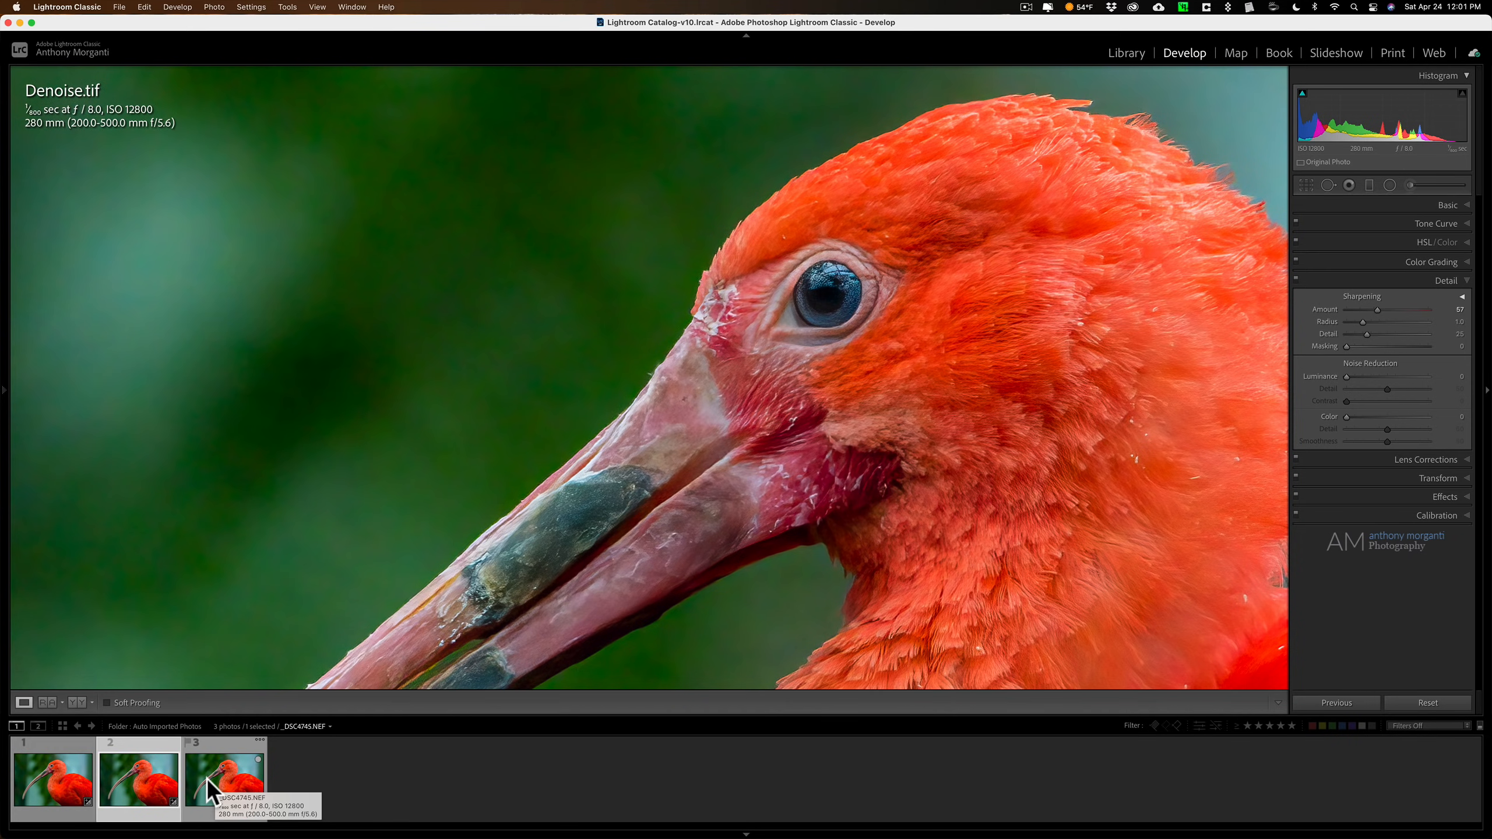
click(206, 777)
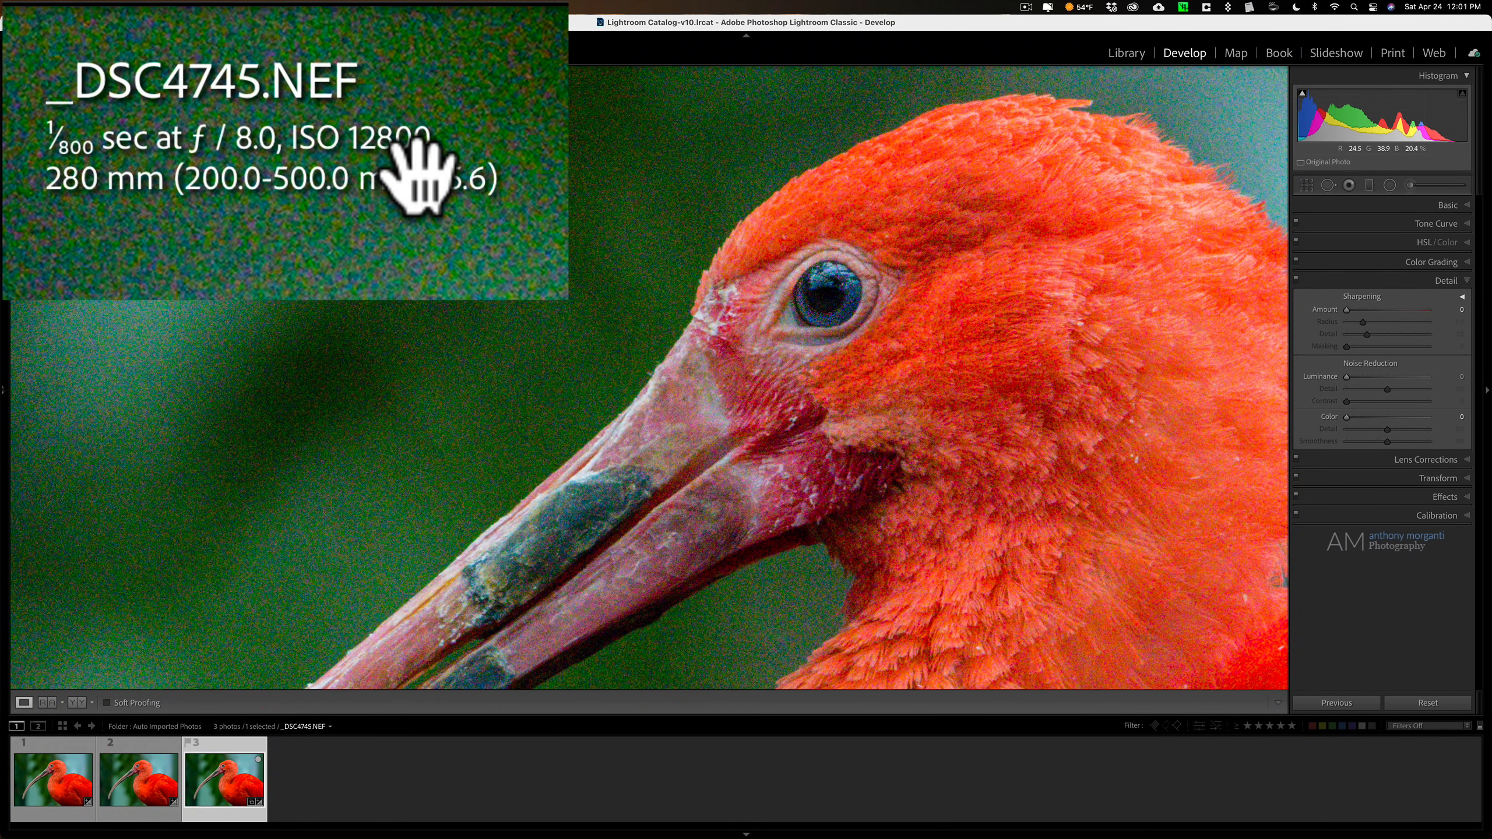